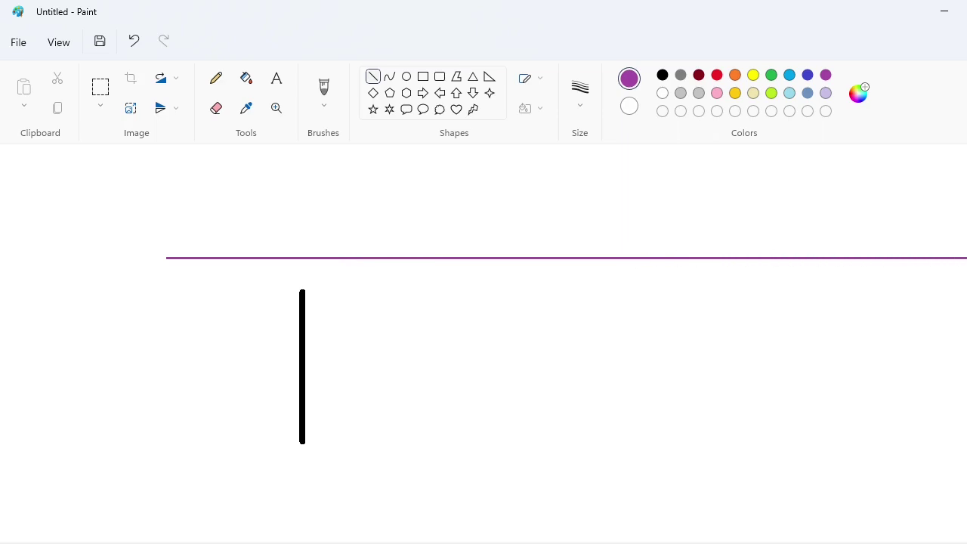
# Position the purple horizontal guideline just above the top end of the black vertical stroke
pyautogui.press('Right')
pyautogui.press('Right')
pyautogui.press('Right')
pyautogui.press('Right')
pyautogui.press('Right')
pyautogui.press('Right')
pyautogui.press('Right')
pyautogui.press('Right')
pyautogui.press('Right')
pyautogui.press('Right')
pyautogui.press('Down')
pyautogui.press('Down')
pyautogui.press('Down')
# Draw a second purple horizontal guideline and position it just below the bottom end of the black stroke
pyautogui.moveTo(114, 452); pyautogui.dragTo(966, 451)
pyautogui.press('Right')
pyautogui.press('Right')
pyautogui.press('Right')
pyautogui.press('Right')
pyautogui.press('Right')
pyautogui.press('Right')
pyautogui.press('Right')
pyautogui.press('Right')
pyautogui.press('Right')
pyautogui.press('Right')
pyautogui.press('Right')
pyautogui.press('Right')
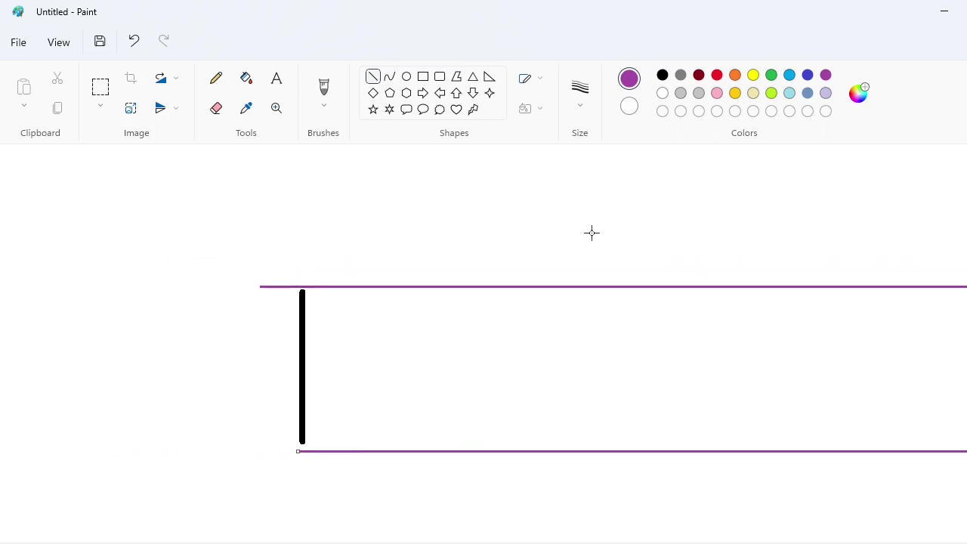
pyautogui.press('Left')
pyautogui.press('Left')
pyautogui.press('Up')
pyautogui.press('Up')
pyautogui.press('Up')
pyautogui.press('Right')
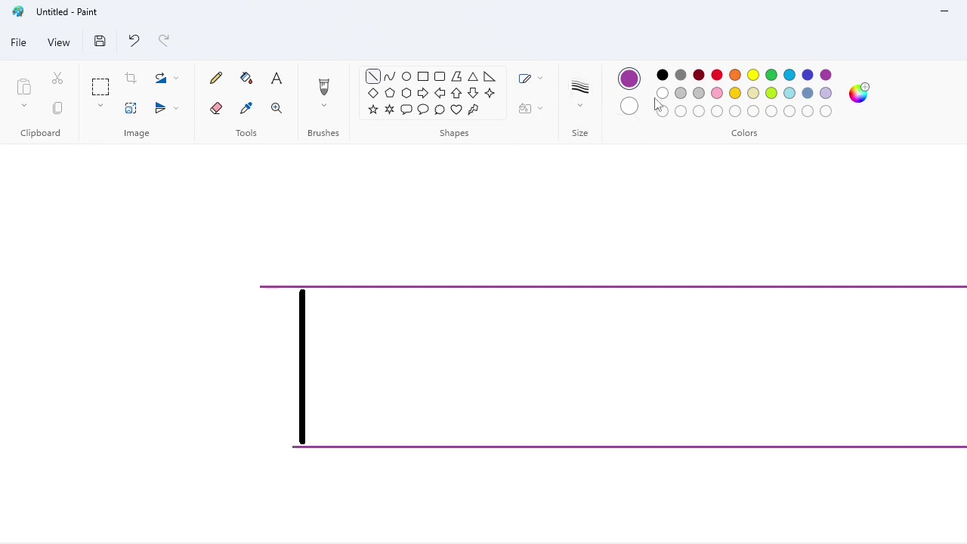
# Draw the R's top edge and rounded bowl in black and erase the loose end of the curve
pyautogui.click(663, 75)
pyautogui.moveTo(316, 293)
pyautogui.mouseDown()
pyautogui.moveTo(349, 292)
pyautogui.moveTo(365, 389)
pyautogui.moveTo(401, 294)
pyautogui.moveTo(410, 374)
pyautogui.mouseUp()
pyautogui.click(389, 76)
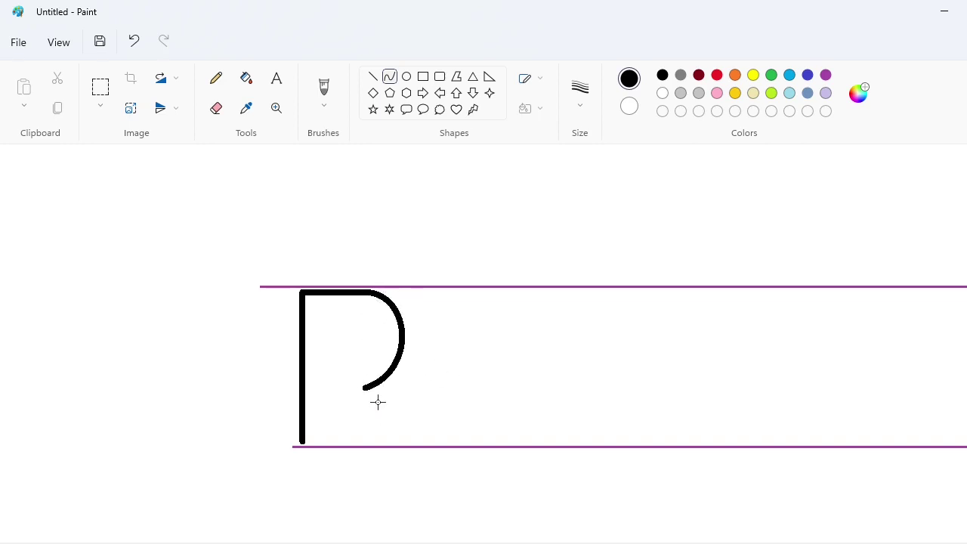
pyautogui.click(216, 107)
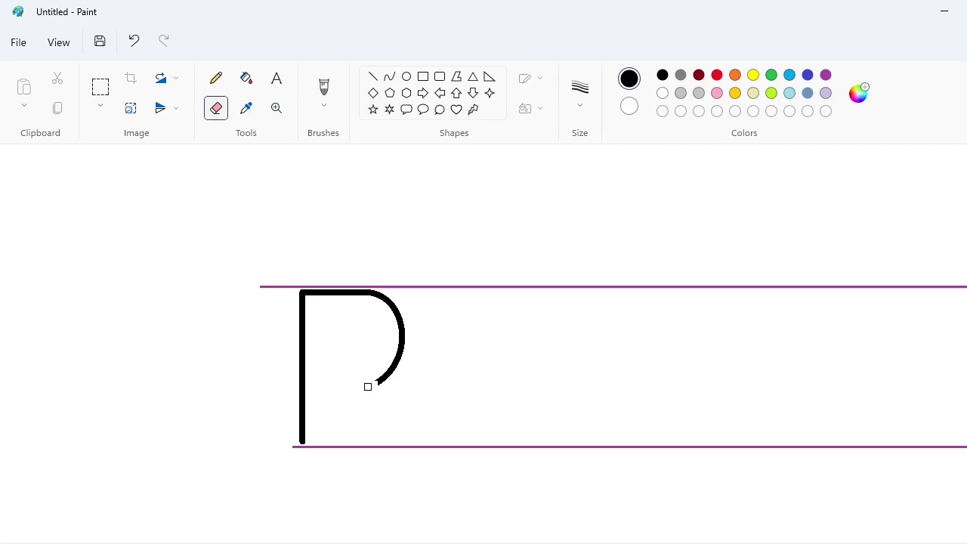
# Draw the R's angled leg and bottom edge with straight black lines to close its outline
pyautogui.click(374, 77)
pyautogui.moveTo(380, 380)
pyautogui.mouseDown()
pyautogui.moveTo(402, 397)
pyautogui.moveTo(378, 437)
pyautogui.mouseUp()
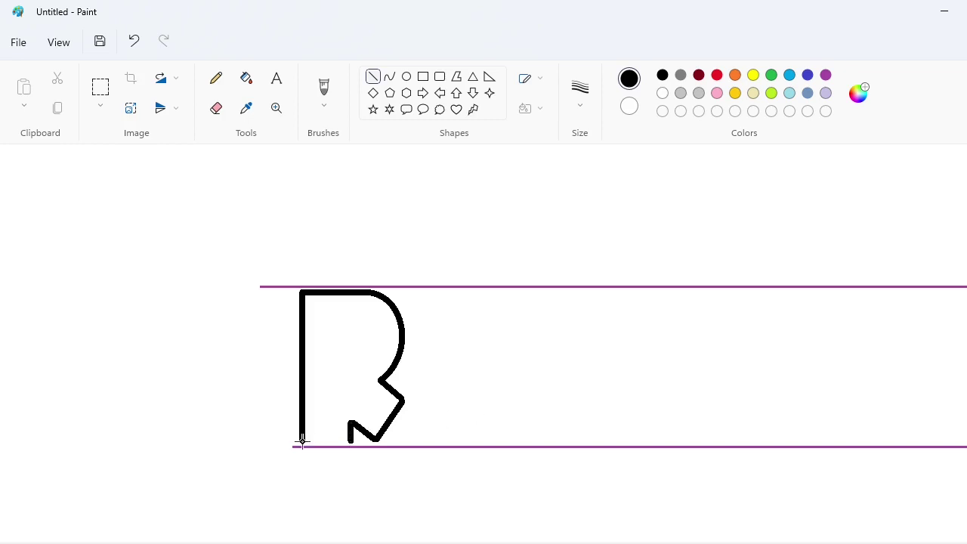
pyautogui.moveTo(302, 441); pyautogui.dragTo(353, 441)
pyautogui.hotkey('ctrl', 'z')
# Draw a small D-shaped counter inside the upper part of the R
pyautogui.click(389, 77)
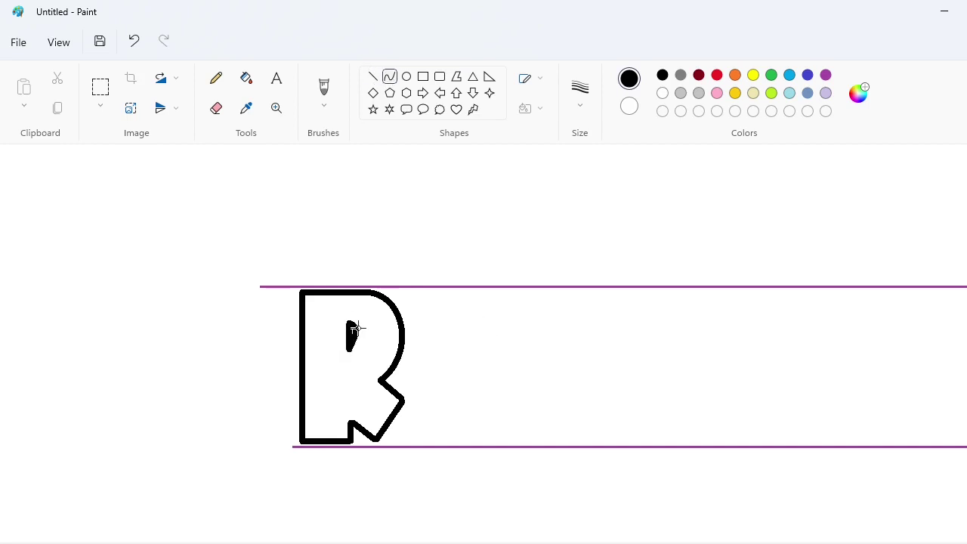
pyautogui.click(360, 344)
pyautogui.click(436, 348)
# Draw the outline of a block letter Y beside the R with straight black lines
pyautogui.moveTo(428, 541); pyautogui.dragTo(483, 541)
pyautogui.click(374, 77)
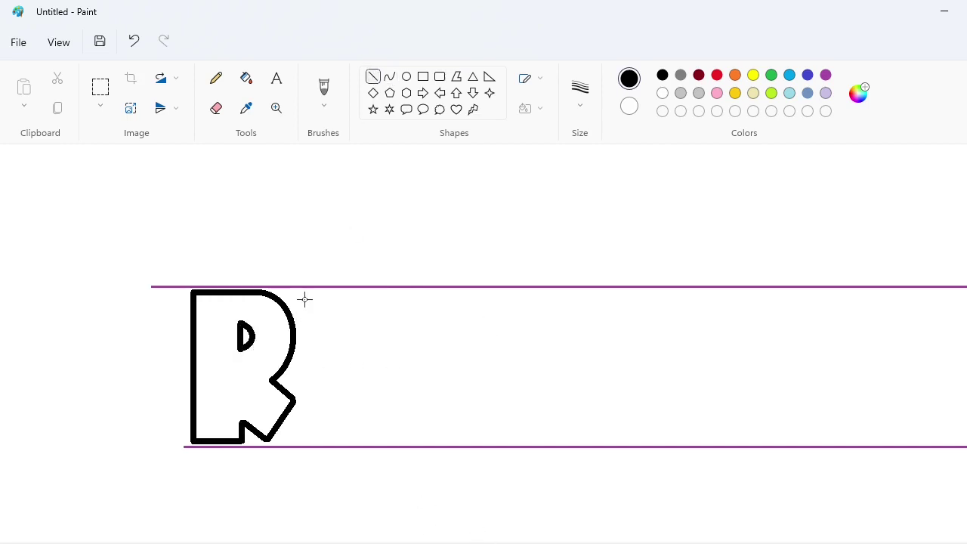
pyautogui.moveTo(303, 318); pyautogui.dragTo(322, 400)
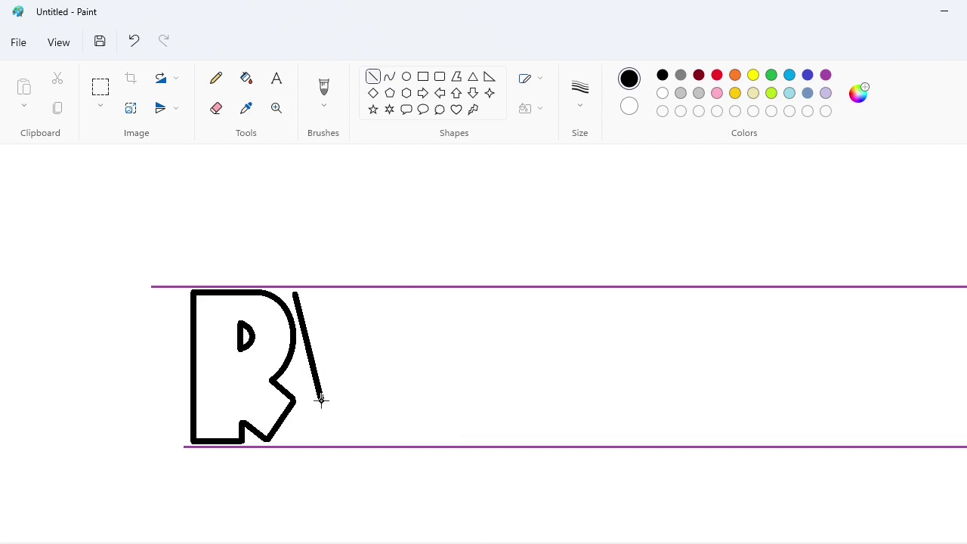
pyautogui.moveTo(296, 292)
pyautogui.mouseDown()
pyautogui.moveTo(351, 288)
pyautogui.moveTo(362, 346)
pyautogui.mouseUp()
pyautogui.moveTo(362, 346)
pyautogui.mouseDown()
pyautogui.moveTo(380, 283)
pyautogui.moveTo(417, 302)
pyautogui.moveTo(435, 297)
pyautogui.moveTo(395, 362)
pyautogui.moveTo(384, 439)
pyautogui.moveTo(348, 445)
pyautogui.moveTo(385, 441)
pyautogui.mouseUp()
# Draw the outline of a block letter A beside the Y, with a small triangular counter inside
pyautogui.moveTo(324, 443)
pyautogui.mouseDown()
pyautogui.moveTo(387, 443)
pyautogui.moveTo(449, 300)
pyautogui.moveTo(519, 296)
pyautogui.moveTo(544, 434)
pyautogui.moveTo(497, 440)
pyautogui.mouseUp()
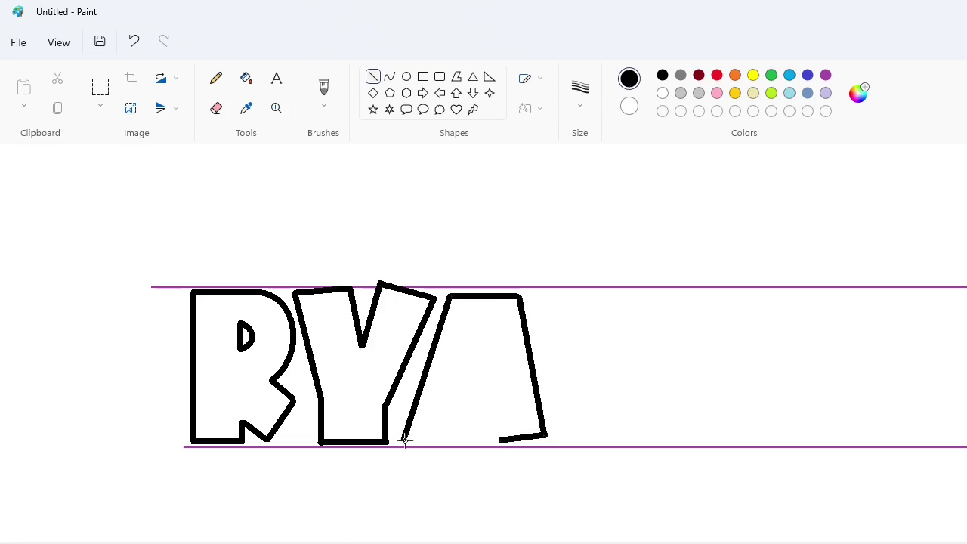
pyautogui.moveTo(405, 439)
pyautogui.mouseDown()
pyautogui.moveTo(453, 444)
pyautogui.moveTo(494, 414)
pyautogui.mouseUp()
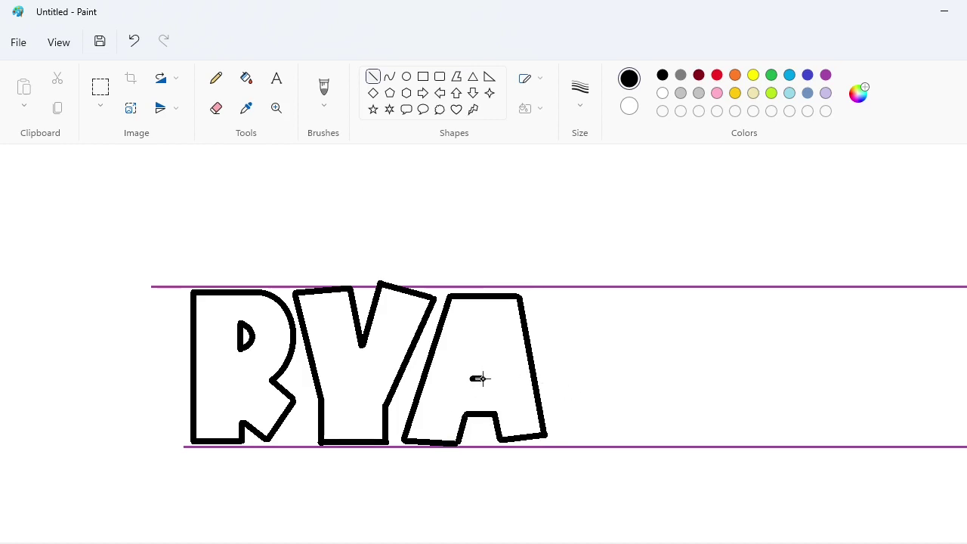
pyautogui.moveTo(480, 379)
pyautogui.mouseDown()
pyautogui.moveTo(493, 378)
pyautogui.moveTo(482, 349)
pyautogui.mouseUp()
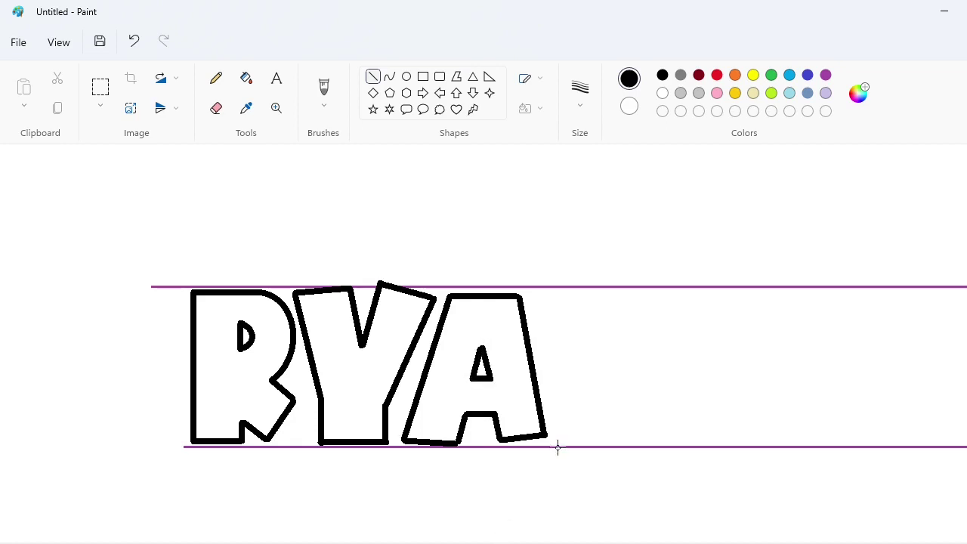
# Draw a block letter N after the A and a slanted outlined apostrophe at its upper right
pyautogui.moveTo(553, 442)
pyautogui.mouseDown()
pyautogui.moveTo(557, 294)
pyautogui.moveTo(612, 297)
pyautogui.moveTo(625, 342)
pyautogui.moveTo(627, 290)
pyautogui.moveTo(675, 298)
pyautogui.moveTo(682, 439)
pyautogui.moveTo(624, 441)
pyautogui.moveTo(606, 385)
pyautogui.moveTo(604, 438)
pyautogui.mouseUp()
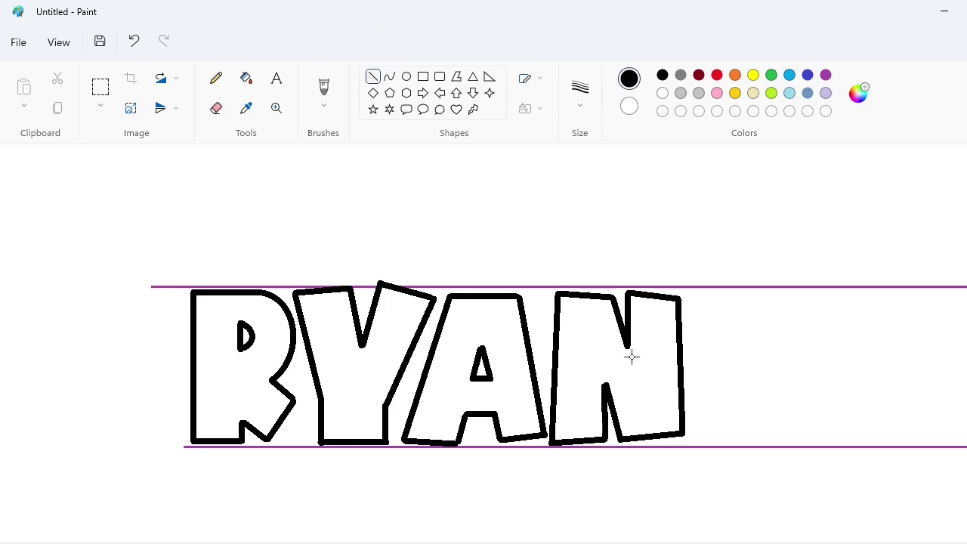
pyautogui.click(389, 76)
pyautogui.moveTo(687, 319); pyautogui.dragTo(724, 278)
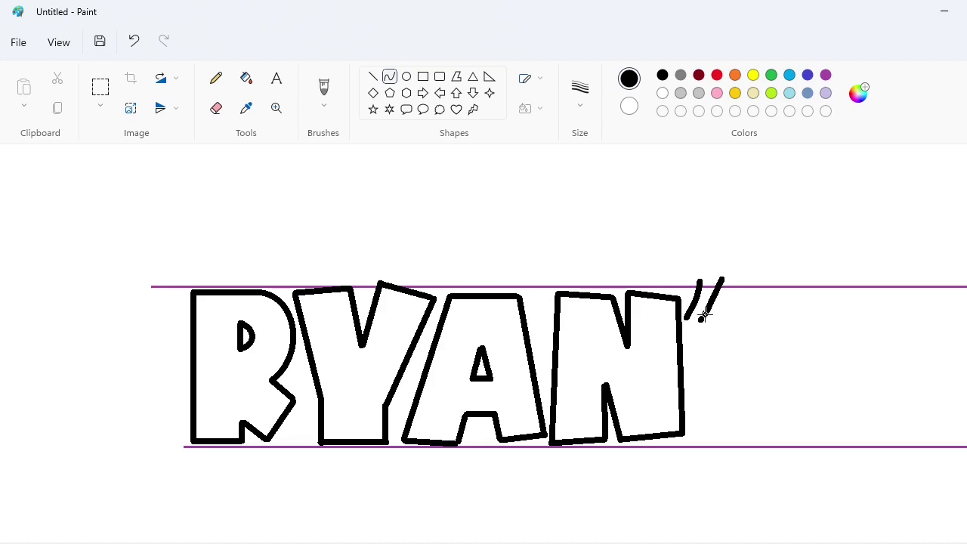
pyautogui.click(372, 77)
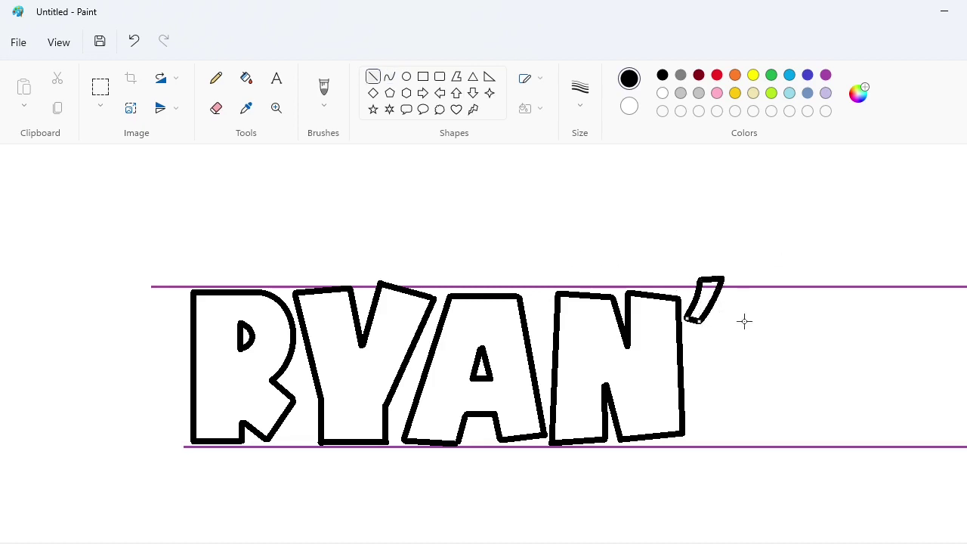
# Add a bold text letter S in the Cartoon Slam font after the apostrophe
pyautogui.click(277, 78)
pyautogui.moveTo(654, 539); pyautogui.dragTo(797, 539)
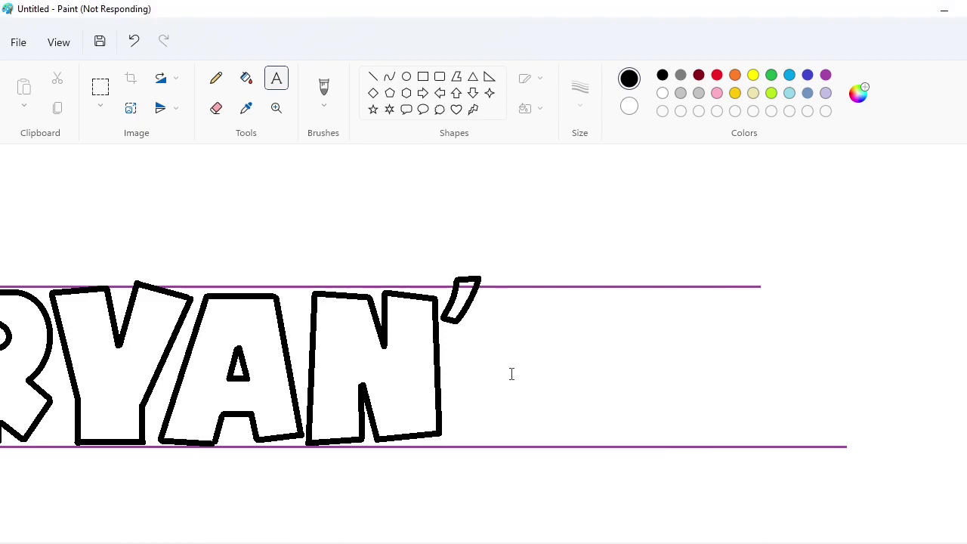
pyautogui.click(374, 164)
pyautogui.press('c')
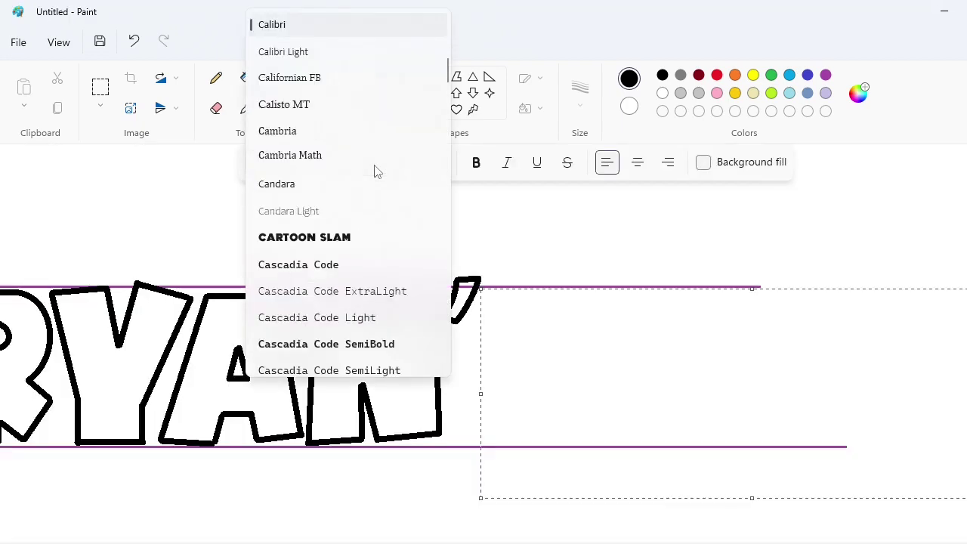
pyautogui.click(370, 238)
pyautogui.write('s')
pyautogui.press('BackSpace')
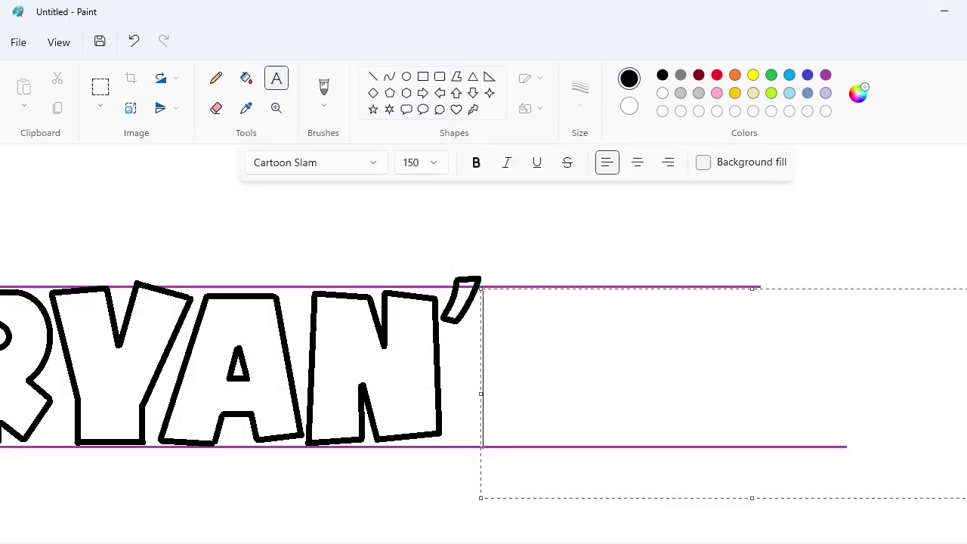
pyautogui.hotkey('ctrl', 'b')
pyautogui.write('s')
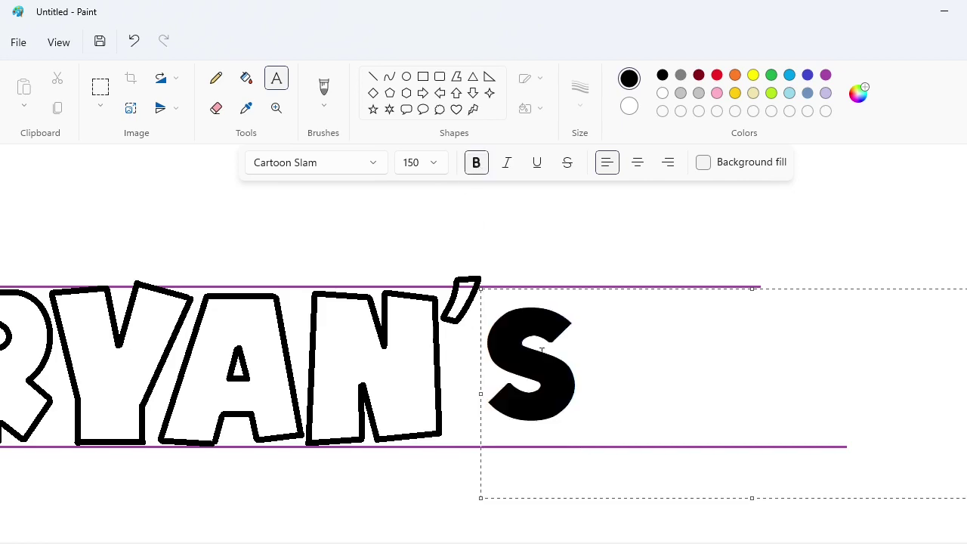
# Set the letter S to font size 210 and place it between the guidelines next to the apostrophe
pyautogui.moveTo(613, 340); pyautogui.dragTo(458, 260)
pyautogui.click(434, 163)
pyautogui.write('200')
pyautogui.press('Return')
pyautogui.hotkey('ctrl', 'a')
pyautogui.click(434, 163)
pyautogui.write('210')
pyautogui.press('Return')
pyautogui.click(356, 227)
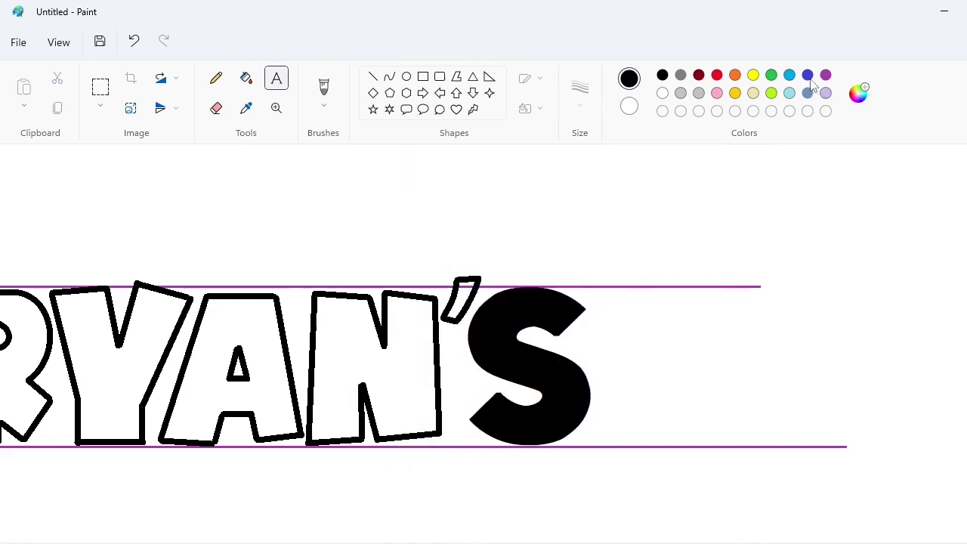
# Choose the indigo colour and the Curve tool for tracing the black S
pyautogui.click(808, 75)
pyautogui.click(390, 76)
pyautogui.keyDown('ctrl'); pyautogui.scroll(3, 795, 419); pyautogui.keyUp('ctrl')
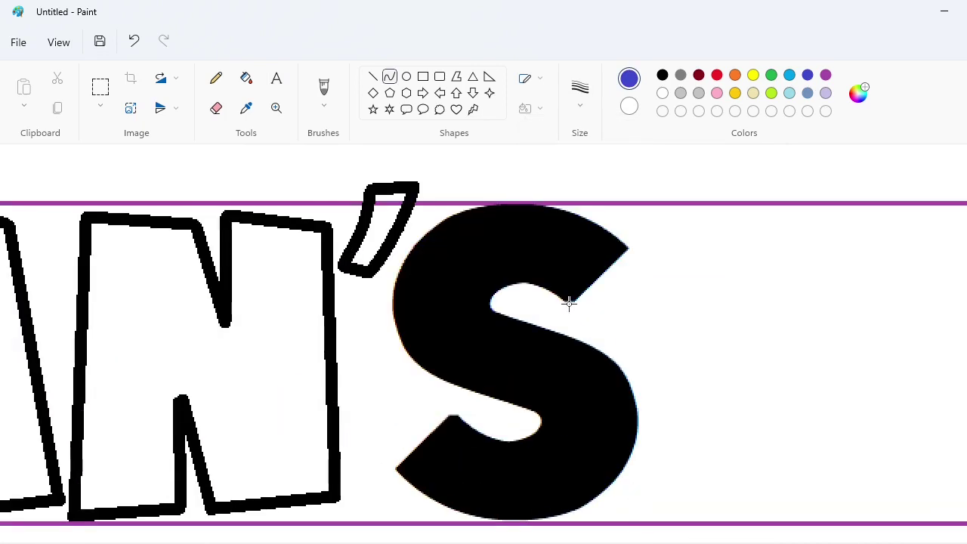
pyautogui.moveTo(571, 306); pyautogui.dragTo(578, 239)
pyautogui.hotkey('ctrl', 'z')
pyautogui.moveTo(591, 315); pyautogui.dragTo(604, 204)
pyautogui.hotkey('ctrl', 'z')
# Trace the S's upper end with a straight indigo line and its top and upper-left side with curves
pyautogui.click(373, 76)
pyautogui.moveTo(604, 322)
pyautogui.mouseDown()
pyautogui.moveTo(614, 209)
pyautogui.moveTo(551, 219)
pyautogui.moveTo(395, 280)
pyautogui.mouseUp()
pyautogui.click(389, 77)
pyautogui.moveTo(544, 226)
pyautogui.mouseDown()
pyautogui.moveTo(460, 229)
pyautogui.moveTo(428, 187)
pyautogui.mouseUp()
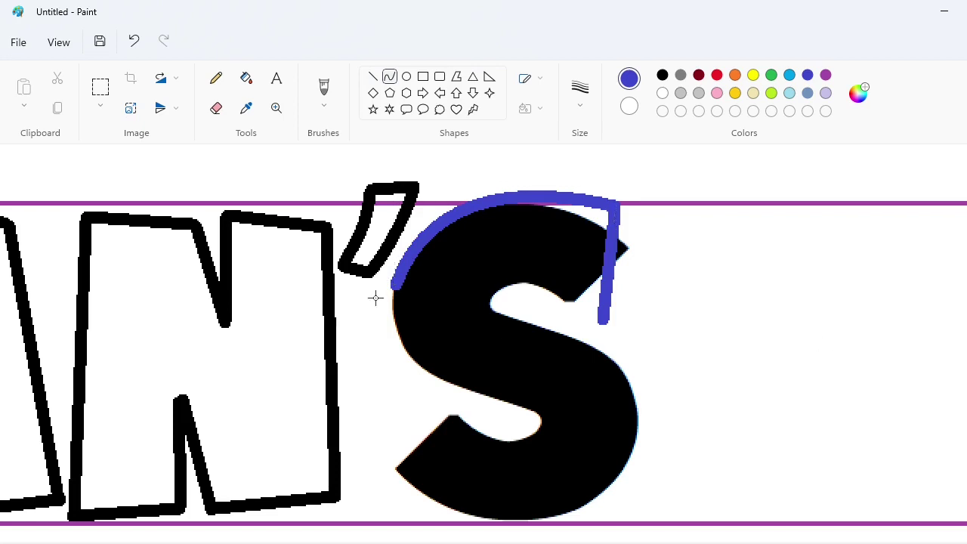
pyautogui.moveTo(396, 287); pyautogui.dragTo(434, 379)
pyautogui.moveTo(403, 310); pyautogui.dragTo(389, 327)
pyautogui.click(396, 362)
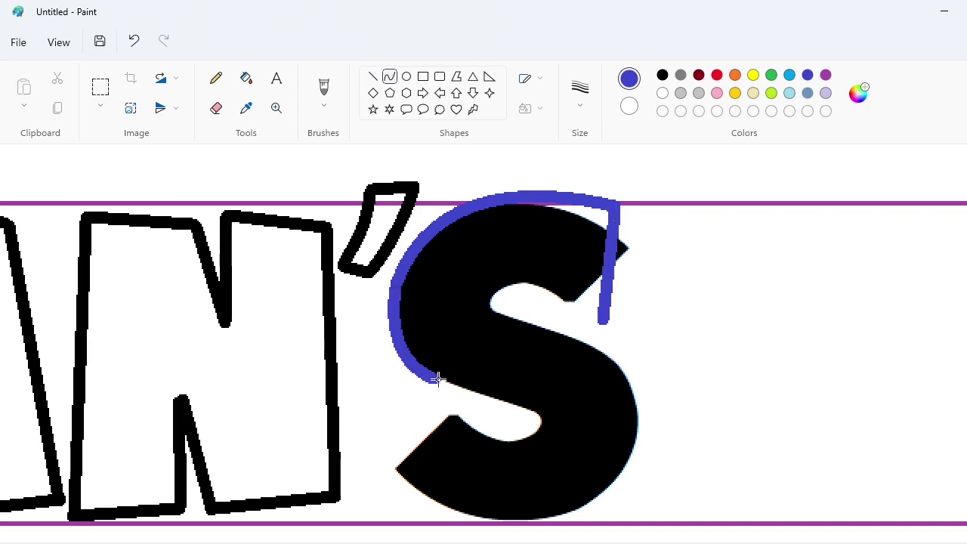
# Trace the S's middle left edge and lower inner curve in indigo, extending the curve past the letter's lower tip
pyautogui.moveTo(437, 379); pyautogui.dragTo(541, 419)
pyautogui.moveTo(462, 393)
pyautogui.mouseDown()
pyautogui.moveTo(531, 408)
pyautogui.moveTo(451, 418)
pyautogui.mouseUp()
pyautogui.click(532, 408)
pyautogui.moveTo(527, 427)
pyautogui.mouseDown()
pyautogui.moveTo(553, 444)
pyautogui.moveTo(494, 445)
pyautogui.mouseUp()
pyautogui.click(686, 446)
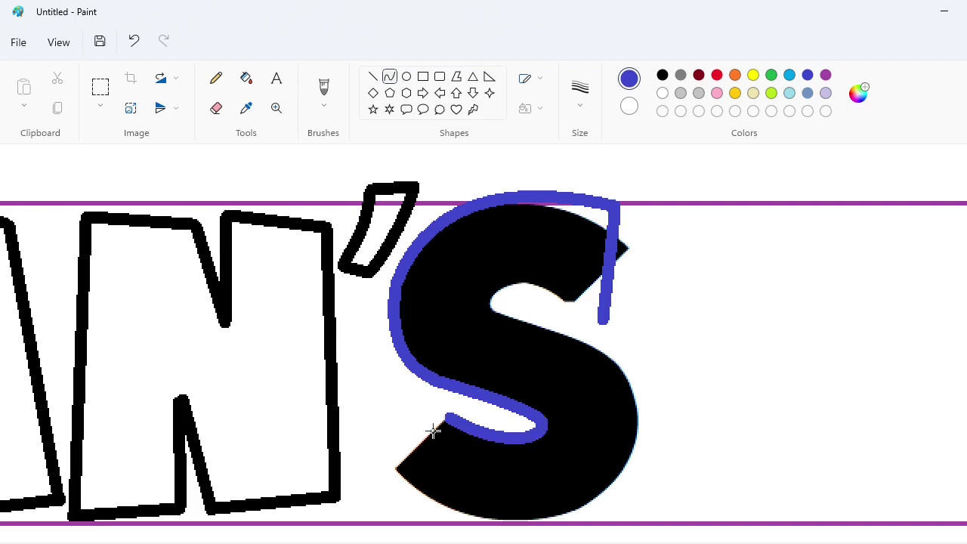
pyautogui.hotkey('ctrl', 'z')
pyautogui.moveTo(541, 422); pyautogui.dragTo(424, 414)
pyautogui.moveTo(512, 431); pyautogui.dragTo(479, 441)
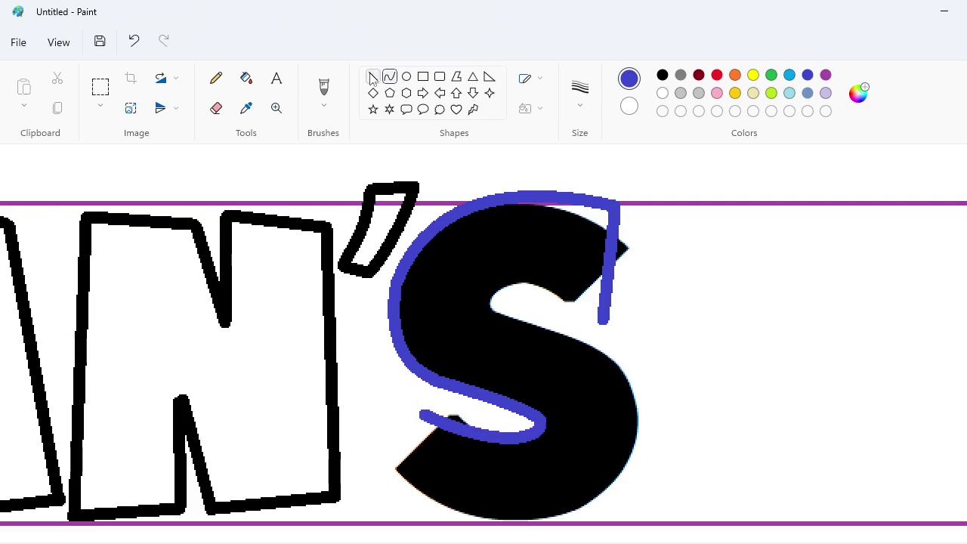
# Outline the S's lower end with a straight indigo line and its bottom edge with a curve
pyautogui.moveTo(420, 412)
pyautogui.mouseDown()
pyautogui.moveTo(412, 504)
pyautogui.moveTo(616, 474)
pyautogui.mouseUp()
pyautogui.moveTo(472, 497); pyautogui.dragTo(495, 538)
pyautogui.moveTo(565, 515); pyautogui.dragTo(581, 531)
pyautogui.click(713, 482)
# Trace the S's lower-right side and upper inner curve in indigo to close the outline
pyautogui.moveTo(620, 475)
pyautogui.mouseDown()
pyautogui.moveTo(633, 410)
pyautogui.moveTo(613, 361)
pyautogui.mouseUp()
pyautogui.moveTo(624, 431); pyautogui.dragTo(639, 429)
pyautogui.click(791, 386)
pyautogui.moveTo(633, 393)
pyautogui.mouseDown()
pyautogui.moveTo(648, 391)
pyautogui.moveTo(501, 322)
pyautogui.moveTo(499, 307)
pyautogui.mouseUp()
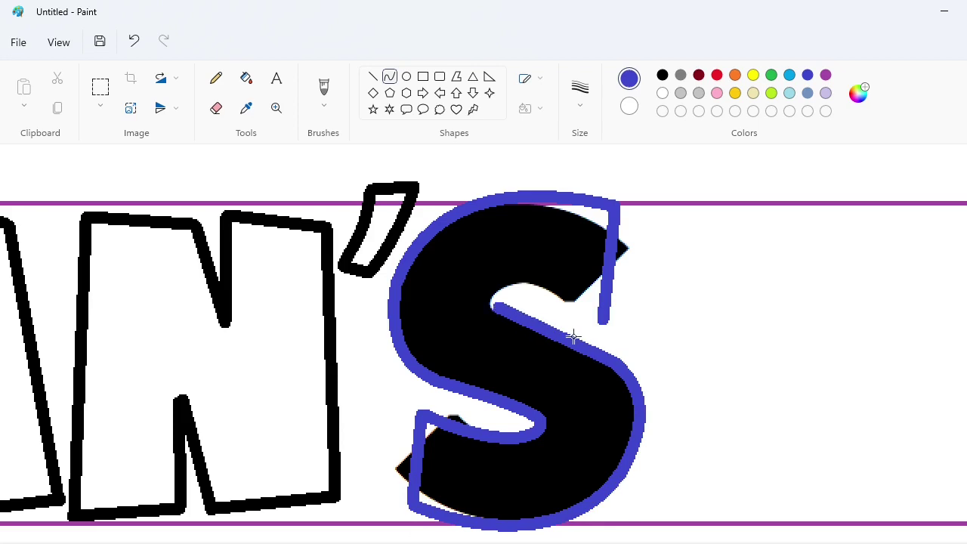
pyautogui.moveTo(574, 338); pyautogui.dragTo(555, 286)
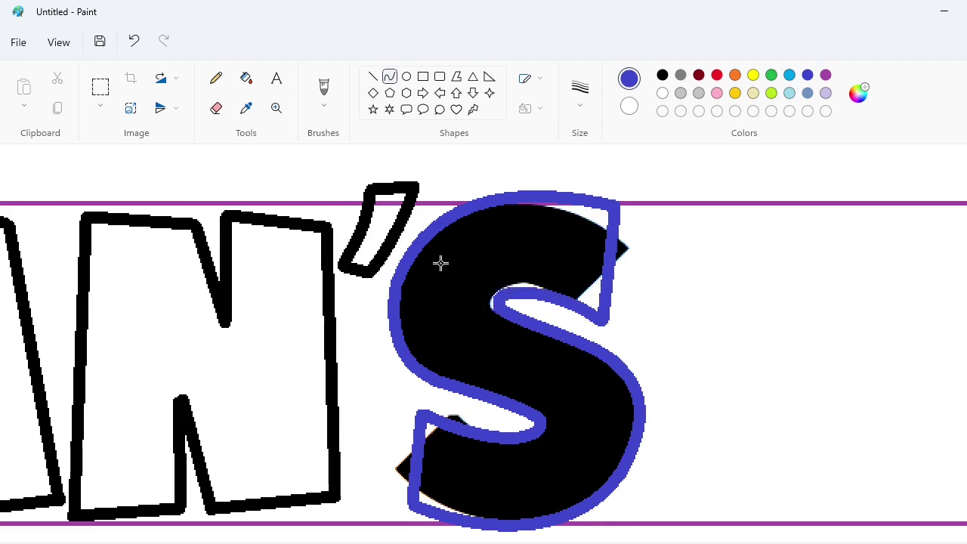
# Fill the black interior of the S and its protruding tips with white
pyautogui.click(246, 78)
pyautogui.click(663, 93)
pyautogui.click(527, 249)
pyautogui.click(622, 248)
pyautogui.click(402, 465)
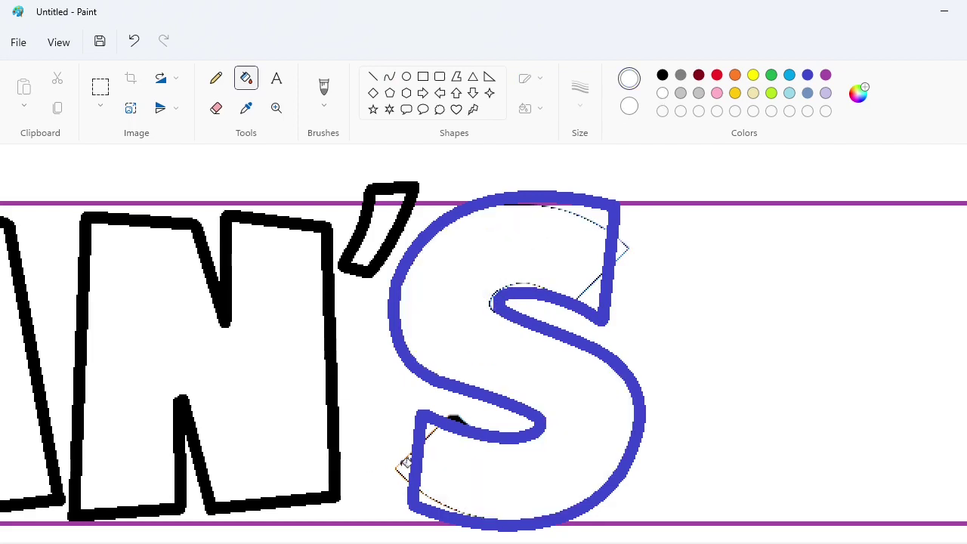
# Copy the area around the outlined S, paste it, and move the copy to the blank area at the lower right
pyautogui.scroll(-3, 151, 169)
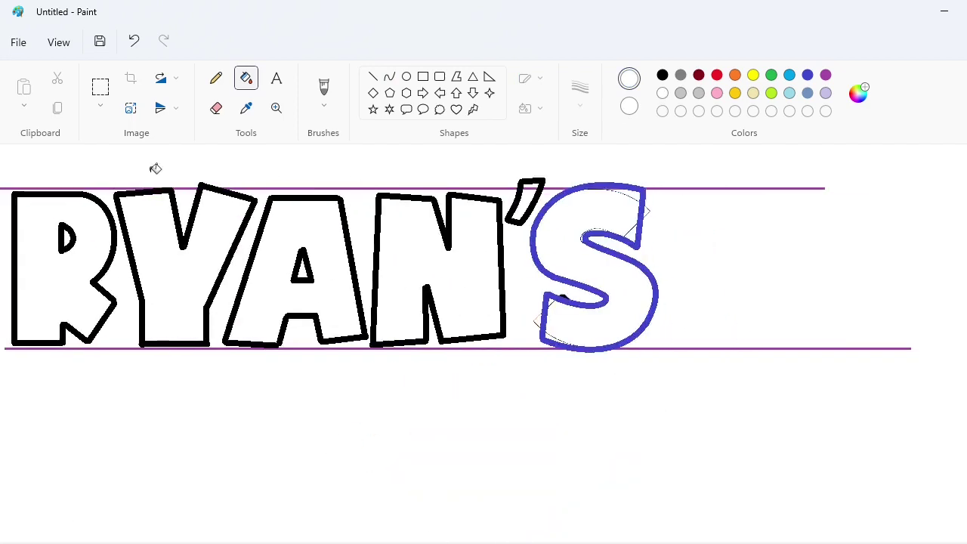
pyautogui.click(101, 86)
pyautogui.moveTo(492, 153); pyautogui.dragTo(739, 376)
pyautogui.click(822, 385)
pyautogui.hscroll(3, 713, 486)
pyautogui.scroll(-1, 713, 486)
pyautogui.hotkey('ctrl', 'v')
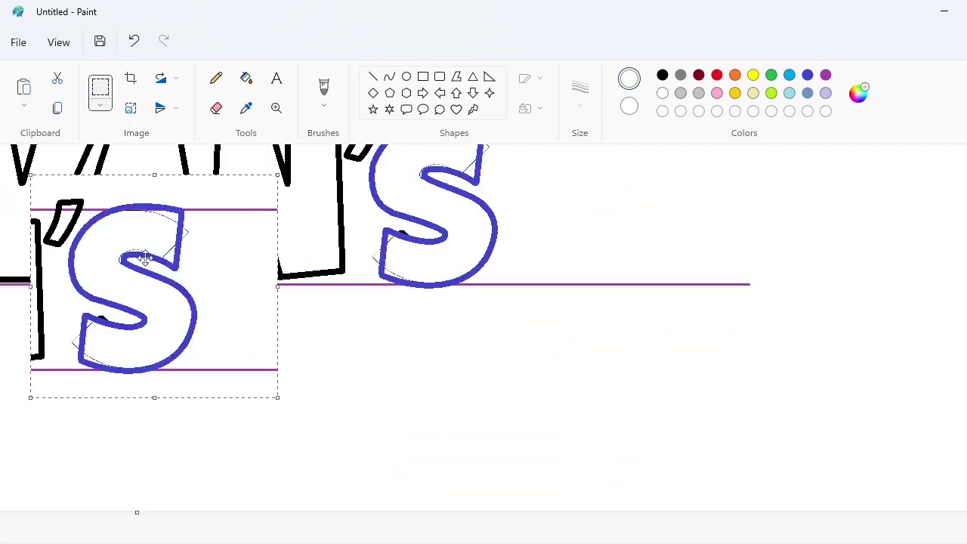
pyautogui.moveTo(144, 259); pyautogui.dragTo(694, 373)
pyautogui.click(100, 110)
pyautogui.click(84, 261)
# Fill the leftover N and apostrophe fragments beside the copied S with white
pyautogui.scroll(1, 484, 327)
pyautogui.scroll(-5, 484, 327)
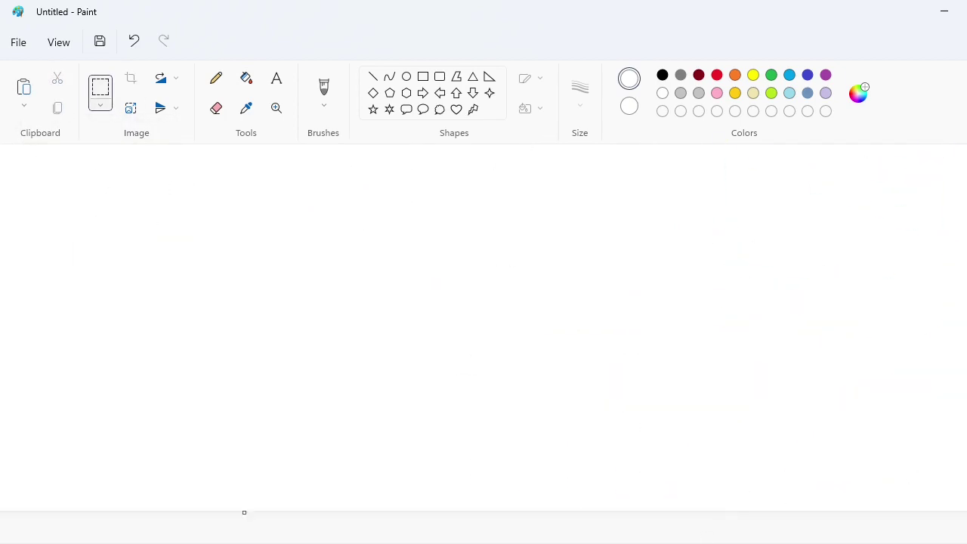
pyautogui.hscroll(10, 851, 460)
pyautogui.click(246, 84)
pyautogui.click(307, 193)
pyautogui.click(326, 210)
# Fill the purple guideline pieces on both sides of the copied S with white
pyautogui.click(407, 151)
pyautogui.click(362, 151)
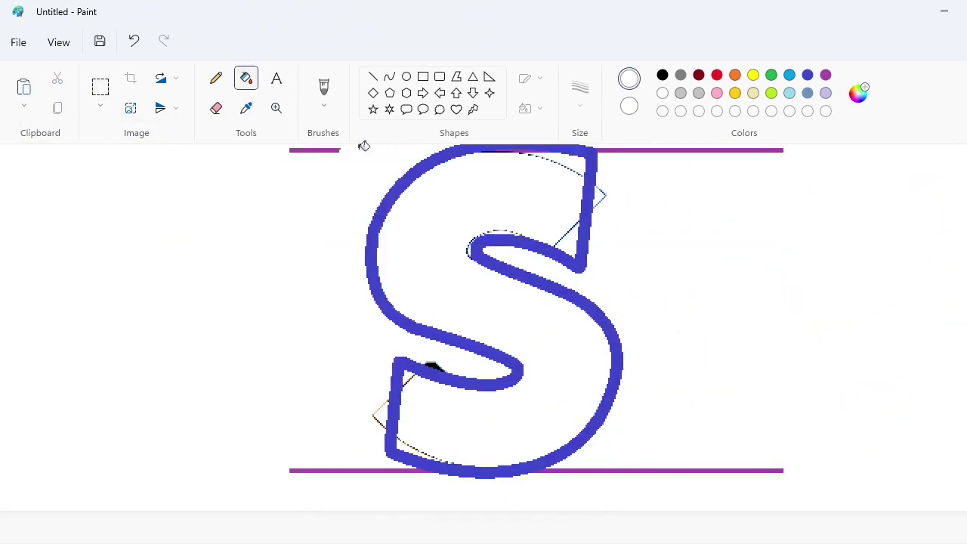
pyautogui.click(330, 151)
pyautogui.click(626, 151)
pyautogui.click(660, 470)
pyautogui.click(366, 465)
pyautogui.scroll(2, 364, 458)
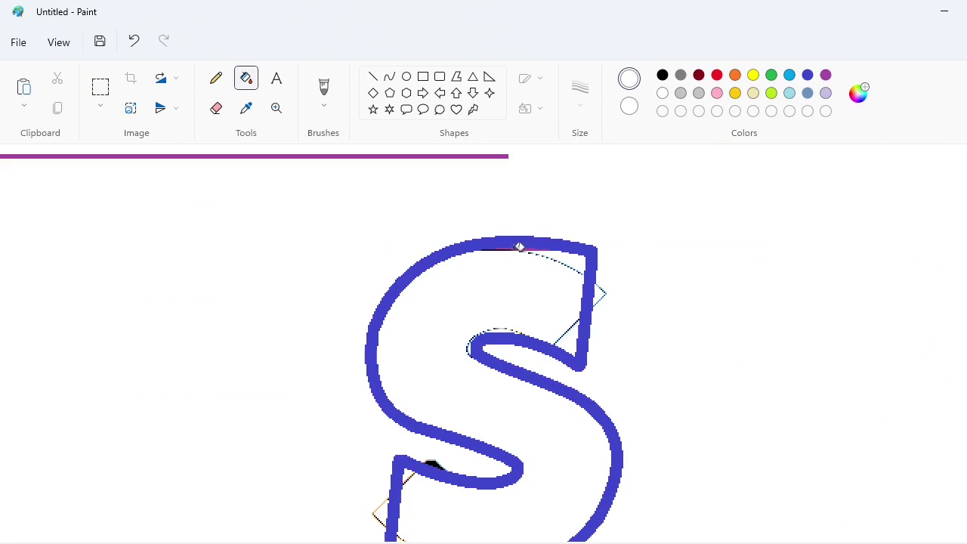
# Fill the purple remnant along the copied S's top edge and the black speck above its lower end with white
pyautogui.click(520, 247)
pyautogui.scroll(-2, 658, 301)
pyautogui.click(438, 365)
# Erase the stray text-edge pixels outside the lower end of the copied S
pyautogui.scroll(3, 551, 481)
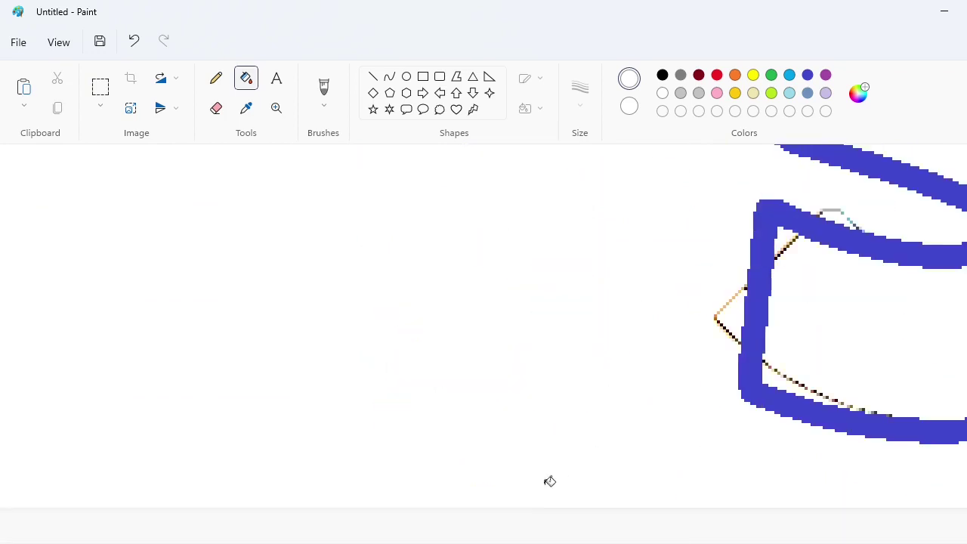
pyautogui.hscroll(5, 551, 481)
pyautogui.click(216, 108)
pyautogui.moveTo(343, 279)
pyautogui.mouseDown()
pyautogui.moveTo(335, 331)
pyautogui.moveTo(341, 309)
pyautogui.mouseUp()
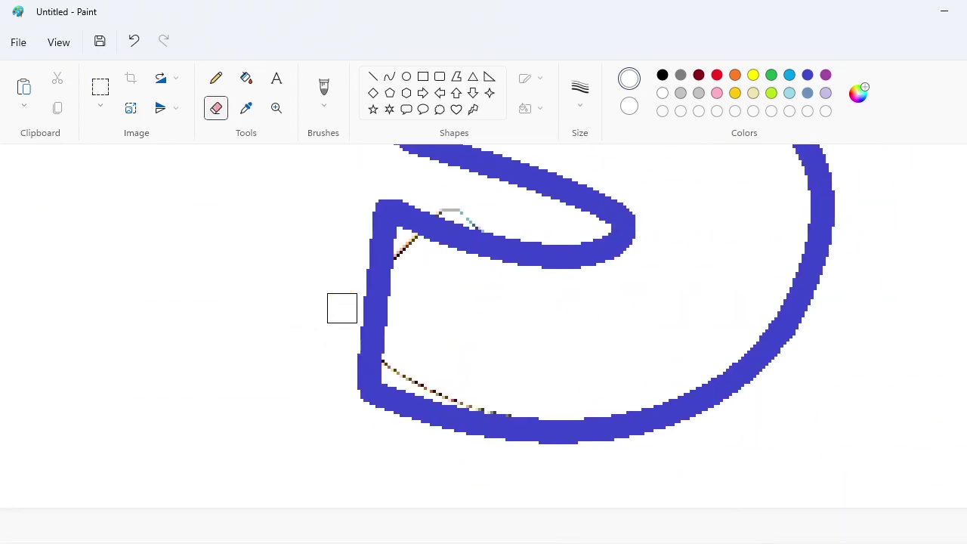
pyautogui.moveTo(456, 199); pyautogui.dragTo(496, 219)
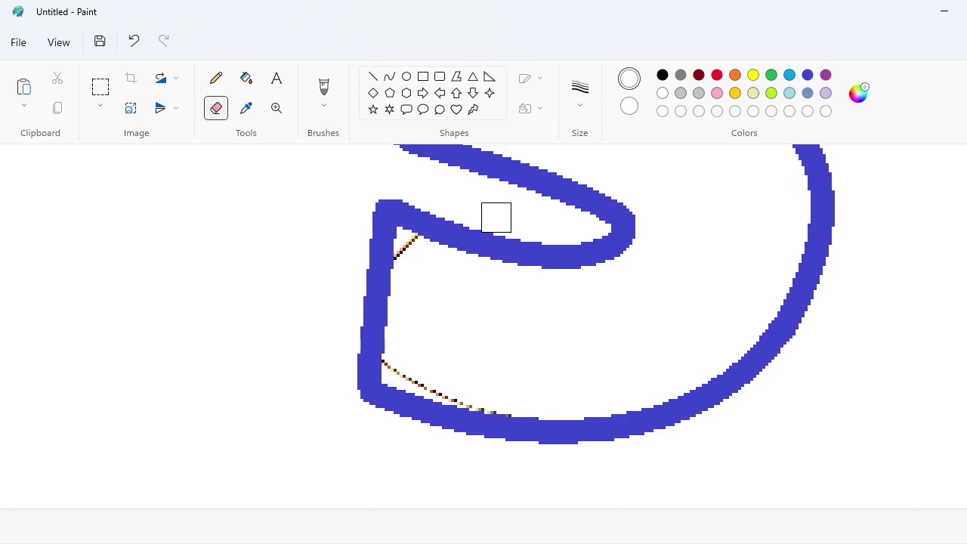
# Erase the stray text-edge pixels inside the copied S's lower end and around its upper inner curve
pyautogui.moveTo(397, 369); pyautogui.dragTo(526, 399)
pyautogui.moveTo(416, 267); pyautogui.dragTo(412, 256)
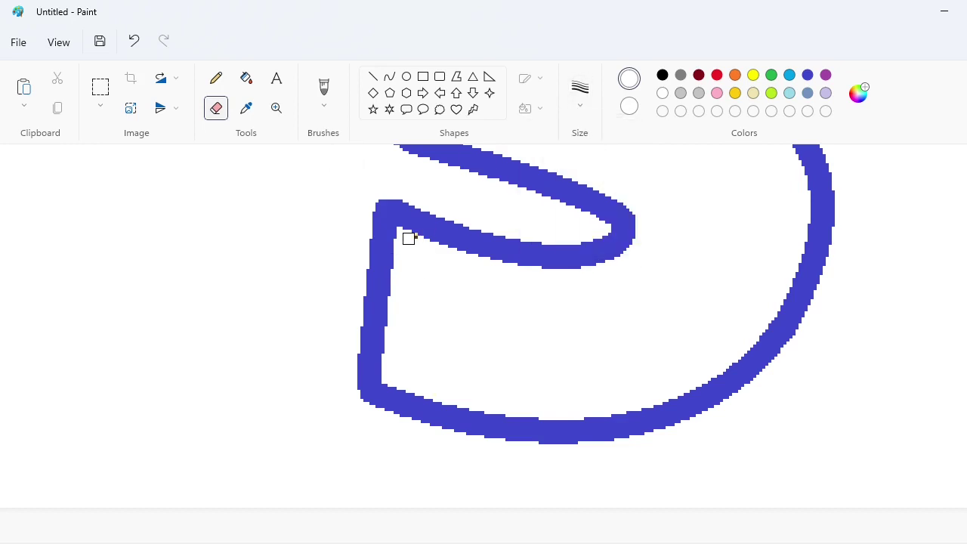
pyautogui.scroll(5, 408, 238)
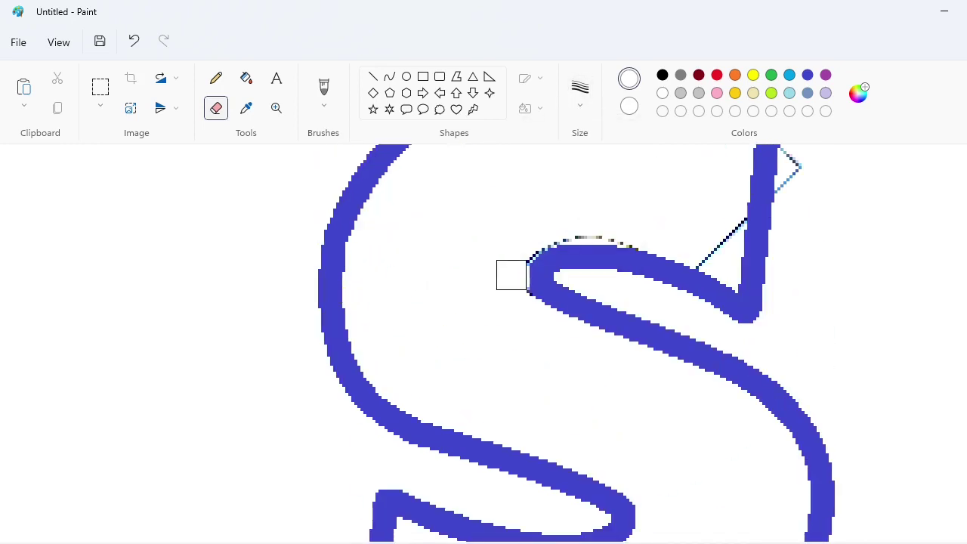
pyautogui.click(517, 308)
pyautogui.moveTo(517, 247)
pyautogui.mouseDown()
pyautogui.moveTo(564, 229)
pyautogui.moveTo(641, 229)
pyautogui.mouseUp()
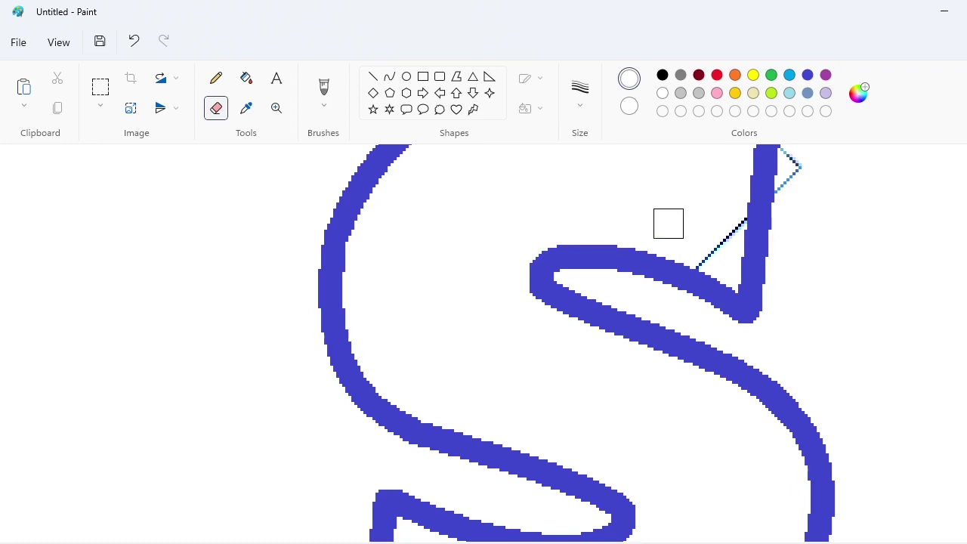
# Erase the stray text-edge pixels inside and outside the upper end of the copied S
pyautogui.scroll(3, 669, 224)
pyautogui.moveTo(568, 285); pyautogui.dragTo(682, 285)
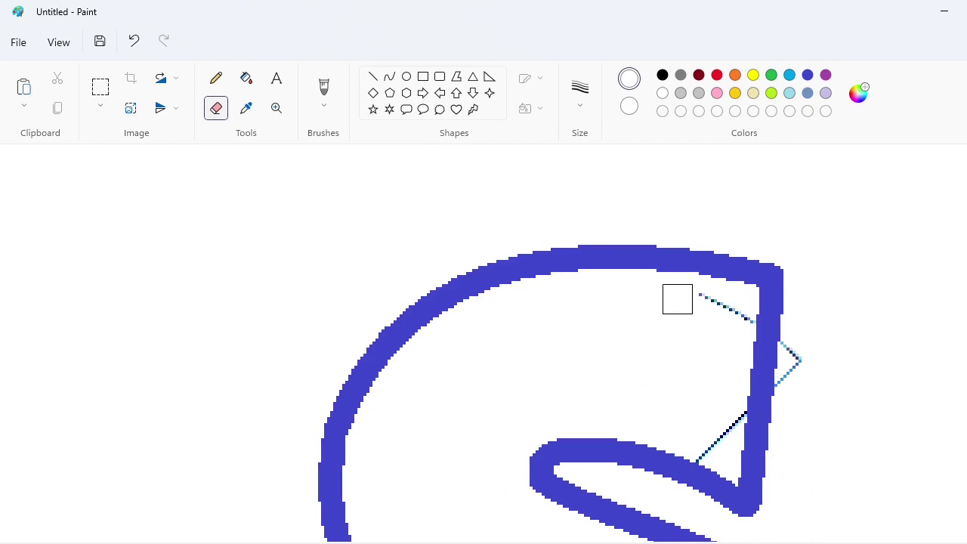
pyautogui.hotkey('ctrl', 'z')
pyautogui.moveTo(565, 288)
pyautogui.mouseDown()
pyautogui.moveTo(651, 290)
pyautogui.moveTo(726, 308)
pyautogui.moveTo(794, 350)
pyautogui.moveTo(792, 381)
pyautogui.mouseUp()
pyautogui.scroll(-3, 792, 381)
pyautogui.moveTo(730, 208); pyautogui.dragTo(710, 251)
# Fill the copied S's blue outline with black
pyautogui.scroll(-5, 890, 516)
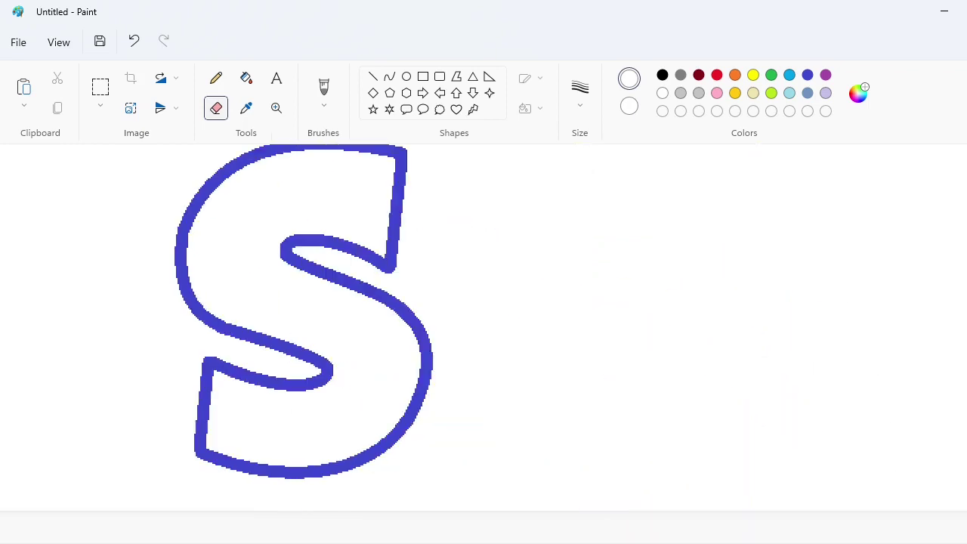
pyautogui.click(246, 78)
pyautogui.click(663, 75)
pyautogui.click(684, 330)
# Cover the original blue S with solid white rectangles and fill its leftover blue curve beside the apostrophe with white
pyautogui.click(423, 76)
pyautogui.click(579, 89)
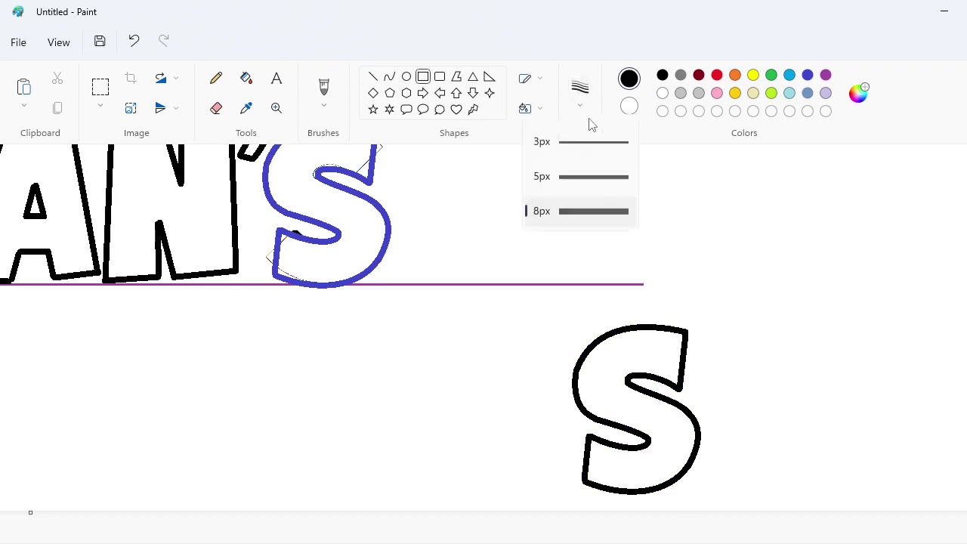
pyautogui.click(533, 108)
pyautogui.click(551, 176)
pyautogui.click(663, 93)
pyautogui.scroll(2, 515, 259)
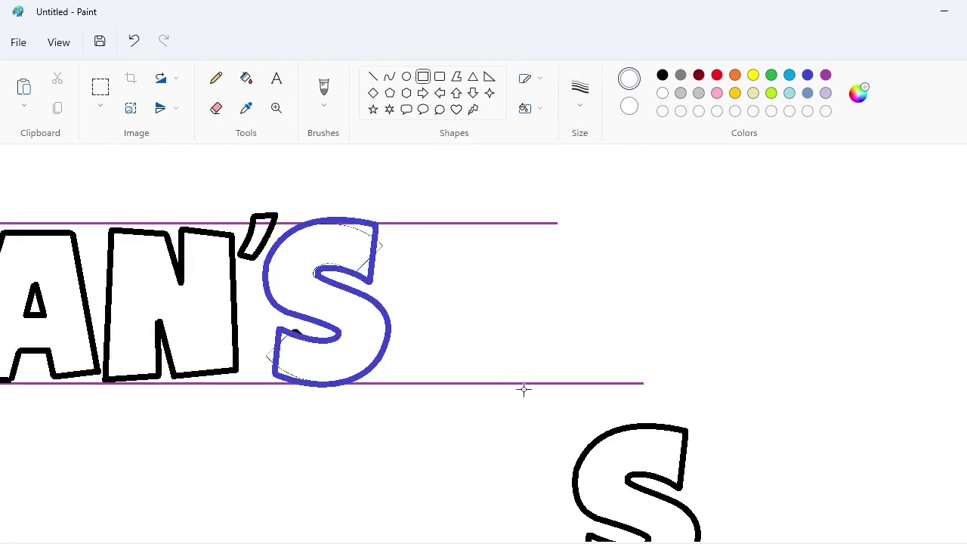
pyautogui.moveTo(503, 395); pyautogui.dragTo(299, 215)
pyautogui.moveTo(254, 325); pyautogui.dragTo(375, 464)
pyautogui.moveTo(375, 463); pyautogui.dragTo(265, 276)
pyautogui.click(247, 78)
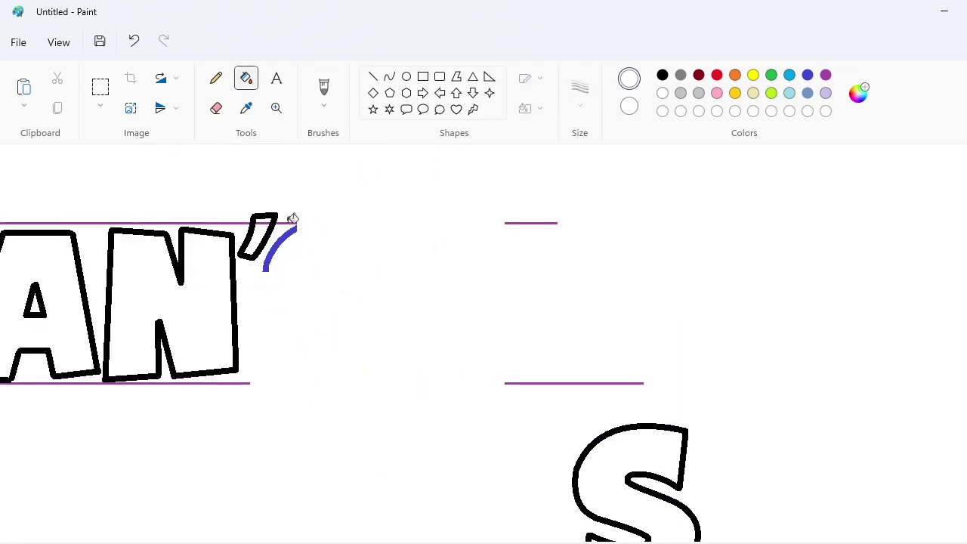
pyautogui.click(292, 229)
# Copy the cleaned black S and fill the source letter's outline with white
pyautogui.scroll(-2, 383, 225)
pyautogui.click(104, 89)
pyautogui.moveTo(530, 298); pyautogui.dragTo(811, 528)
pyautogui.click(247, 81)
pyautogui.click(593, 284)
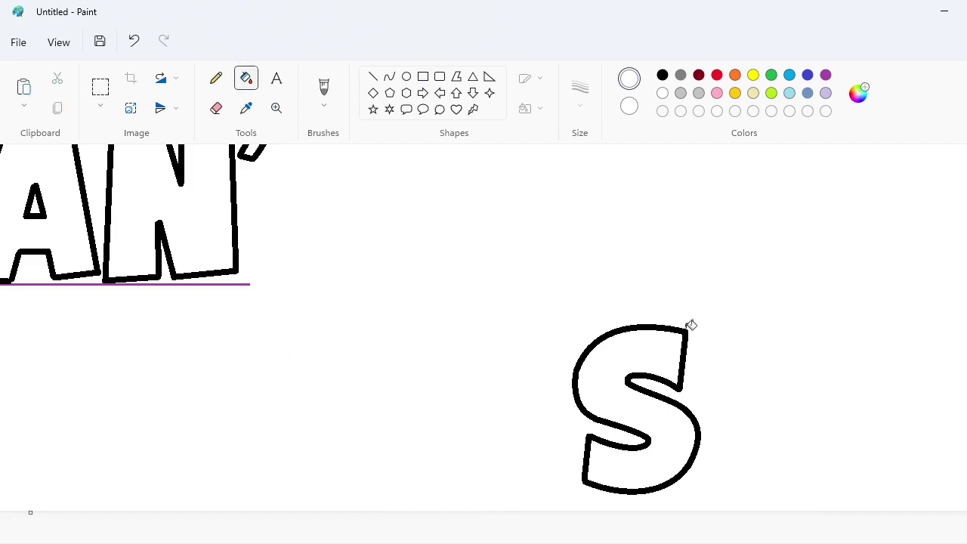
pyautogui.click(685, 333)
# Paste the S and place it directly after the apostrophe, level with the other letters
pyautogui.scroll(2, 684, 333)
pyautogui.hscroll(-4, 404, 344)
pyautogui.hotkey('ctrl', 'v')
pyautogui.moveTo(121, 298); pyautogui.dragTo(650, 317)
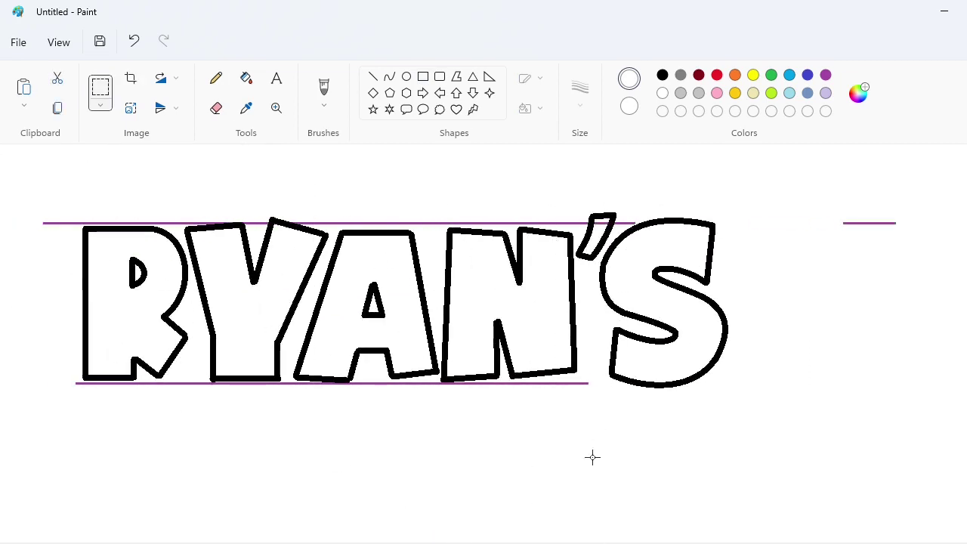
pyautogui.click(592, 457)
# Fill the upper purple guideline pieces with white
pyautogui.scroll(-2, 592, 458)
pyautogui.moveTo(665, 542); pyautogui.dragTo(577, 538)
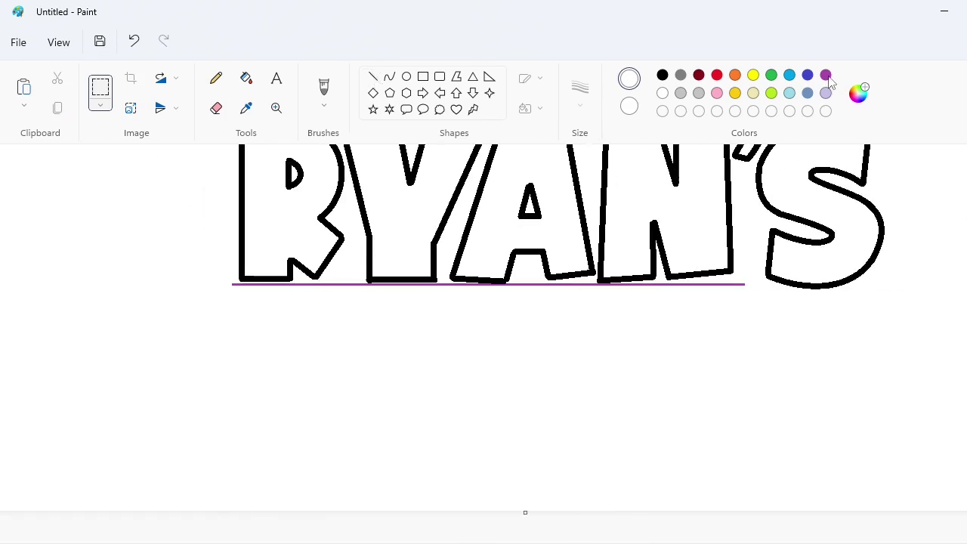
pyautogui.click(250, 80)
pyautogui.scroll(2, 195, 143)
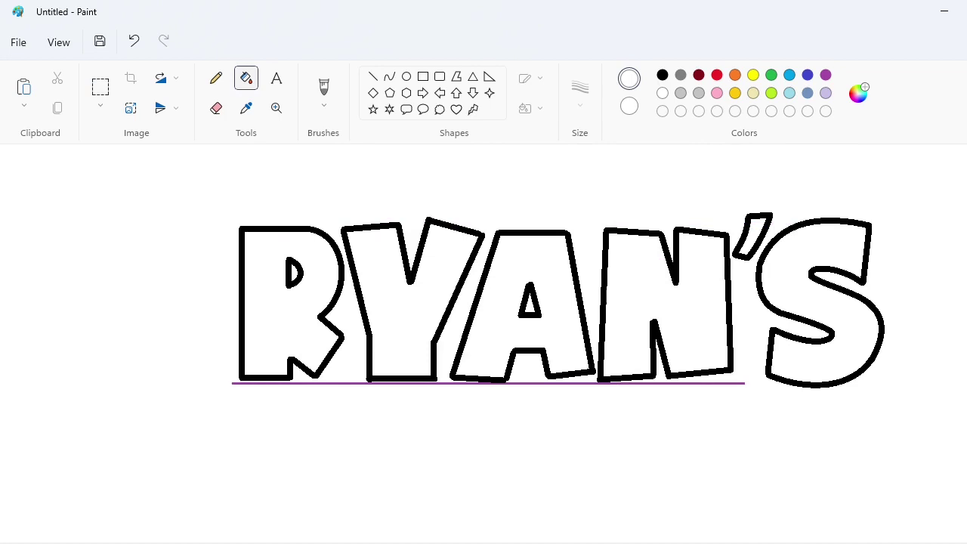
# Draw a horizontal purple guideline below the lettering, about as wide as it, and shift it slightly up and left
pyautogui.click(372, 76)
pyautogui.click(826, 75)
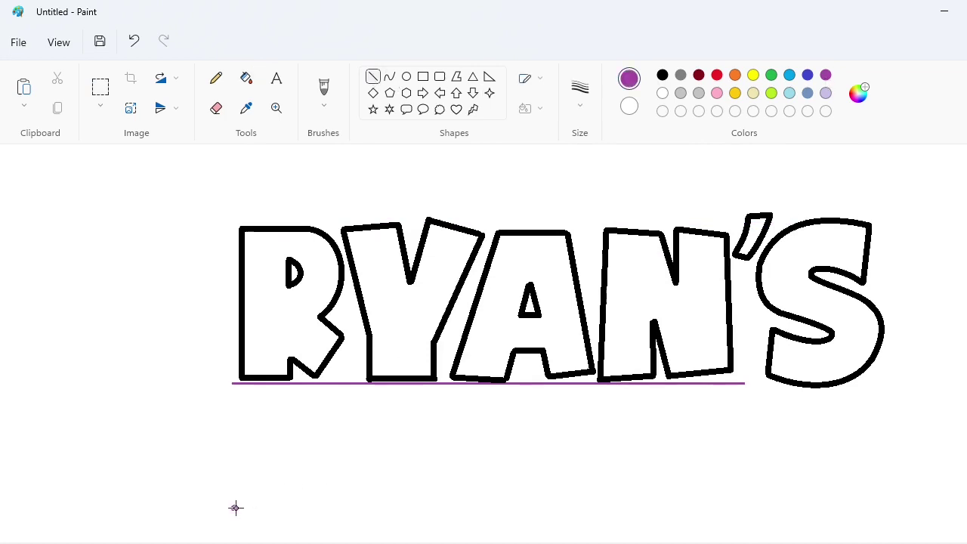
pyautogui.moveTo(235, 508); pyautogui.dragTo(869, 508)
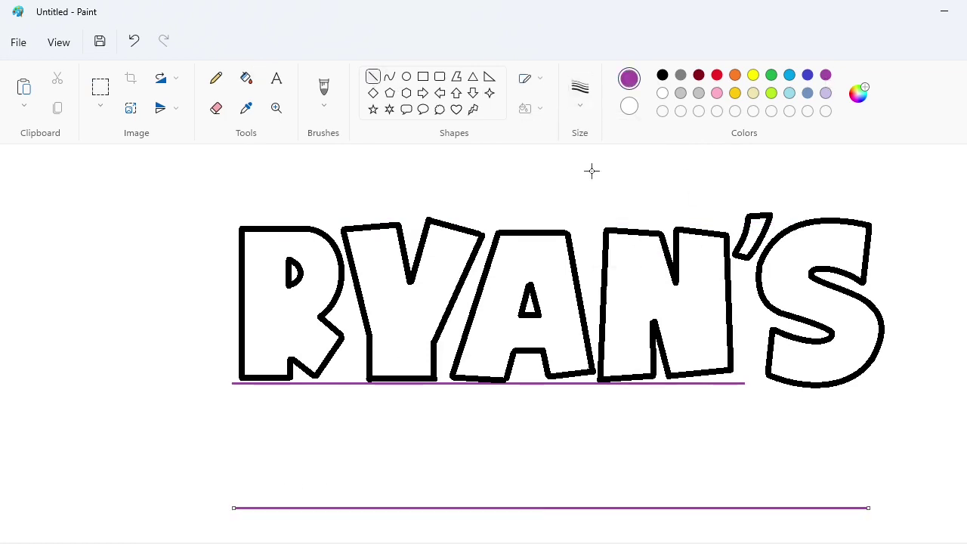
pyautogui.moveTo(542, 511); pyautogui.dragTo(527, 501)
pyautogui.press('Left')
pyautogui.press('Left')
pyautogui.press('Left')
pyautogui.press('Left')
pyautogui.press('Up')
pyautogui.press('Up')
pyautogui.press('Up')
pyautogui.press('Up')
pyautogui.press('Up')
pyautogui.press('Up')
pyautogui.press('Up')
pyautogui.press('Up')
pyautogui.press('Up')
pyautogui.press('Up')
pyautogui.press('Up')
pyautogui.press('Up')
pyautogui.press('Down')
pyautogui.press('Down')
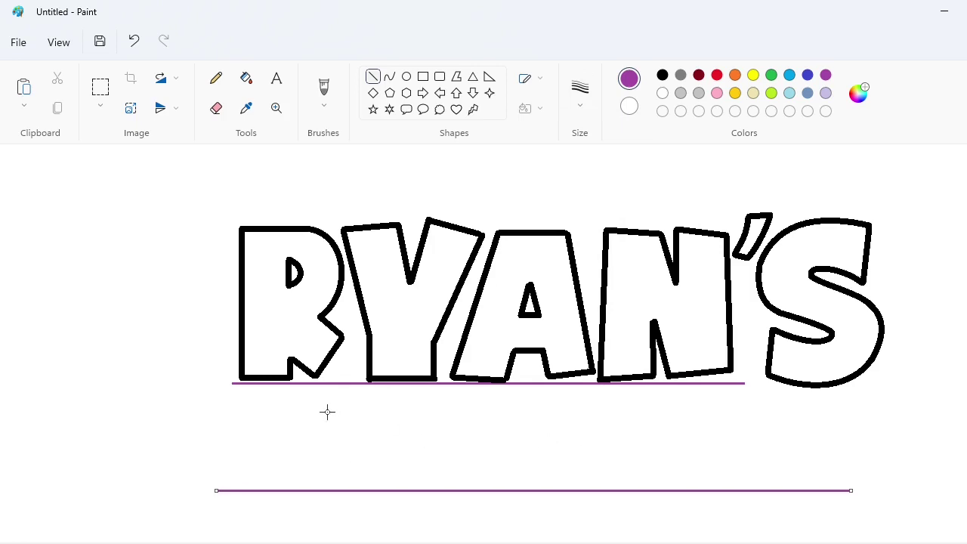
pyautogui.press('Down')
pyautogui.press('Down')
pyautogui.press('Down')
pyautogui.press('Down')
# Draw an outlined block letter W with thick black straight lines between the two guidelines, below the R and Y
pyautogui.moveTo(553, 542); pyautogui.dragTo(726, 543)
pyautogui.click(576, 103)
pyautogui.click(585, 238)
pyautogui.click(663, 76)
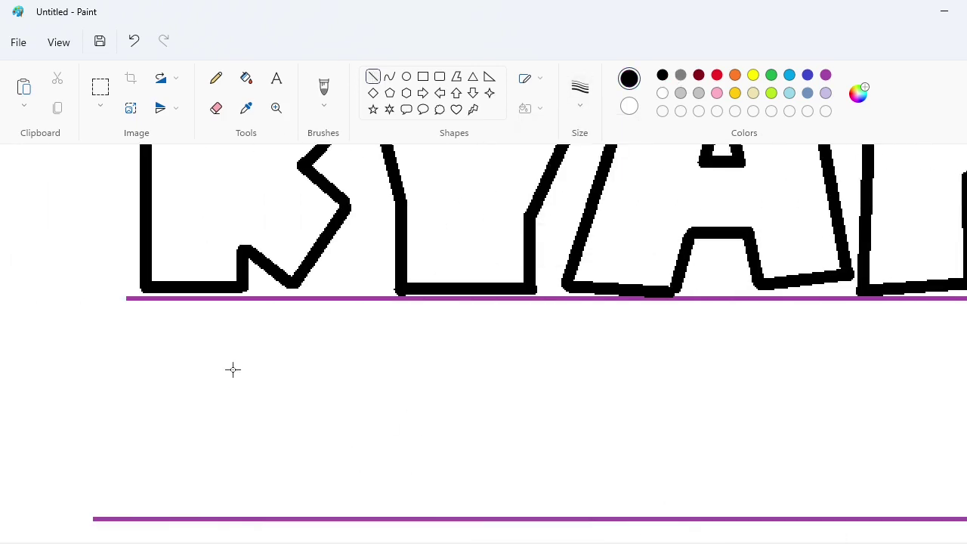
pyautogui.moveTo(233, 312)
pyautogui.mouseDown()
pyautogui.moveTo(261, 505)
pyautogui.moveTo(326, 499)
pyautogui.moveTo(332, 446)
pyautogui.moveTo(349, 511)
pyautogui.moveTo(420, 492)
pyautogui.moveTo(447, 312)
pyautogui.moveTo(386, 324)
pyautogui.moveTo(379, 404)
pyautogui.moveTo(357, 347)
pyautogui.moveTo(369, 310)
pyautogui.mouseUp()
pyautogui.moveTo(369, 309)
pyautogui.mouseDown()
pyautogui.moveTo(310, 326)
pyautogui.moveTo(302, 407)
pyautogui.moveTo(287, 310)
pyautogui.mouseUp()
pyautogui.hotkey('ctrl', 'z')
pyautogui.hotkey('ctrl', 'z')
pyautogui.hotkey('ctrl', 'z')
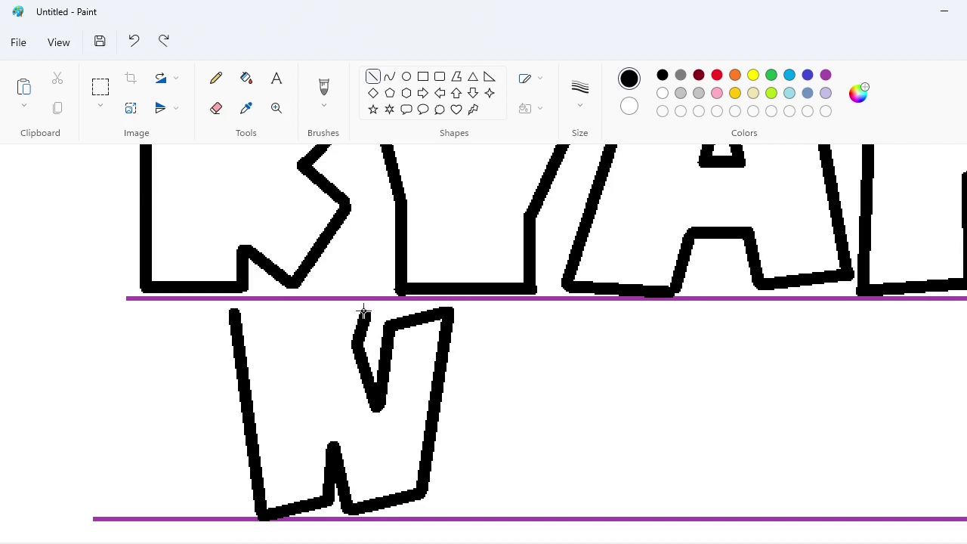
pyautogui.moveTo(366, 311)
pyautogui.mouseDown()
pyautogui.moveTo(318, 321)
pyautogui.moveTo(301, 400)
pyautogui.moveTo(293, 301)
pyautogui.mouseUp()
pyautogui.moveTo(232, 311); pyautogui.dragTo(292, 302)
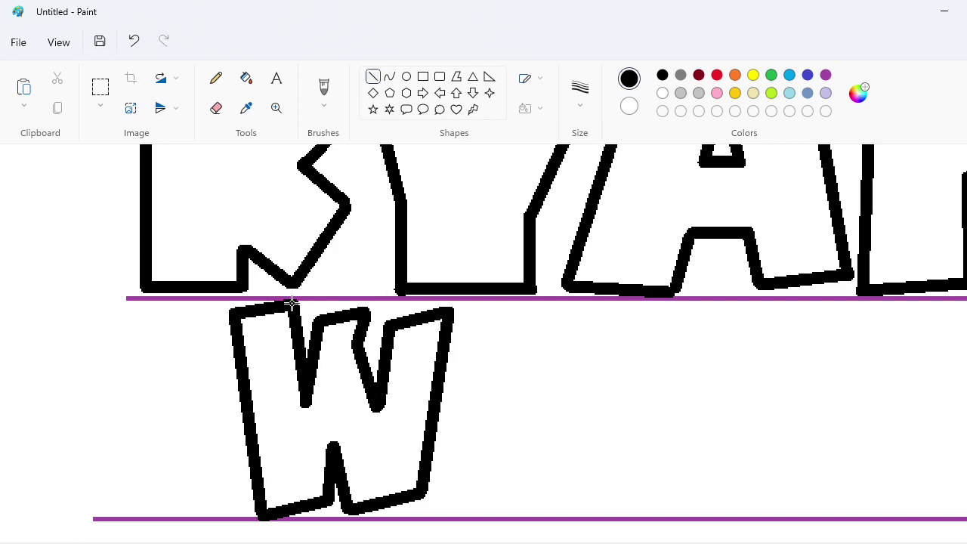
# Draw the block letter O beside the W as a large black oval with a small oval centred inside it
pyautogui.click(407, 76)
pyautogui.moveTo(464, 310); pyautogui.dragTo(661, 529)
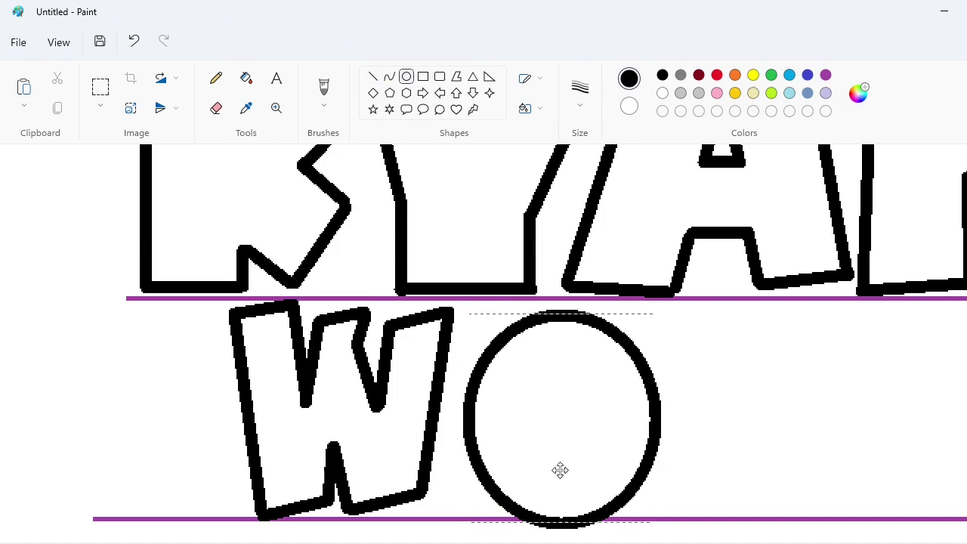
pyautogui.moveTo(560, 470); pyautogui.dragTo(544, 462)
pyautogui.moveTo(495, 369)
pyautogui.mouseDown()
pyautogui.moveTo(526, 415)
pyautogui.moveTo(572, 449)
pyautogui.mouseUp()
pyautogui.moveTo(539, 419); pyautogui.dragTo(549, 419)
pyautogui.click(788, 432)
# Draw the straight stem and legs of a block letter R beside the O
pyautogui.moveTo(564, 543); pyautogui.dragTo(610, 542)
pyautogui.click(374, 78)
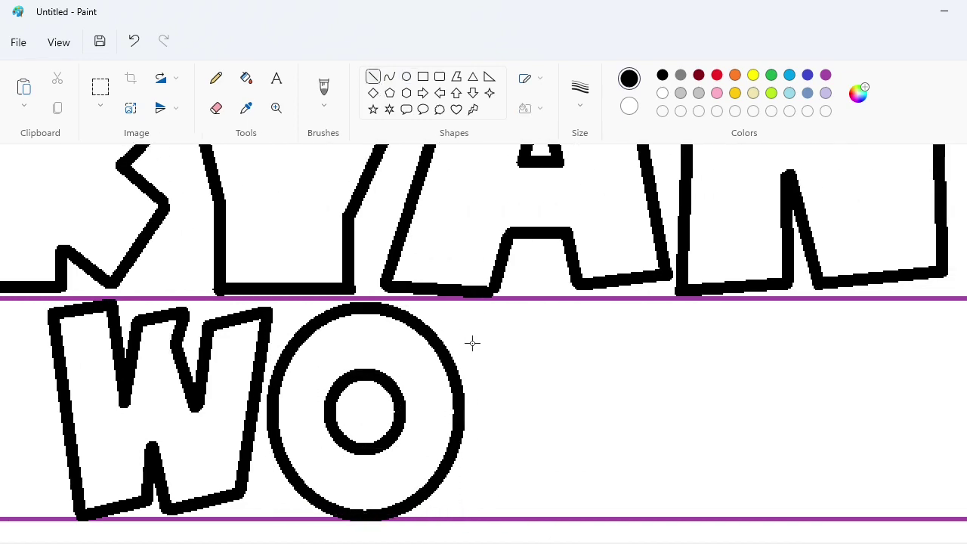
pyautogui.moveTo(474, 321)
pyautogui.mouseDown()
pyautogui.moveTo(474, 511)
pyautogui.moveTo(511, 496)
pyautogui.moveTo(524, 424)
pyautogui.moveTo(593, 505)
pyautogui.mouseUp()
pyautogui.moveTo(593, 504)
pyautogui.mouseDown()
pyautogui.moveTo(627, 472)
pyautogui.moveTo(578, 407)
pyautogui.mouseUp()
# Draw the curved bowl of the second-row R from the top of its stem to its leg
pyautogui.click(389, 77)
pyautogui.moveTo(473, 321); pyautogui.dragTo(578, 407)
pyautogui.moveTo(518, 357); pyautogui.dragTo(646, 212)
pyautogui.moveTo(641, 253)
pyautogui.mouseDown()
pyautogui.moveTo(637, 313)
pyautogui.moveTo(681, 406)
pyautogui.mouseUp()
pyautogui.hotkey('ctrl', 'z')
pyautogui.moveTo(475, 319); pyautogui.dragTo(575, 405)
pyautogui.moveTo(538, 367)
pyautogui.mouseDown()
pyautogui.moveTo(591, 284)
pyautogui.moveTo(641, 338)
pyautogui.mouseUp()
# Draw the small rounded counter inside the second-row R with straight and curved lines
pyautogui.click(373, 77)
pyautogui.moveTo(527, 336)
pyautogui.mouseDown()
pyautogui.moveTo(526, 363)
pyautogui.moveTo(556, 336)
pyautogui.mouseUp()
pyautogui.click(389, 77)
pyautogui.moveTo(556, 336); pyautogui.dragTo(563, 350)
# Draw an outlined block letter L beside the R and the straight stem of a D after it
pyautogui.hscroll(1, 682, 382)
pyautogui.hscroll(3, 484, 333)
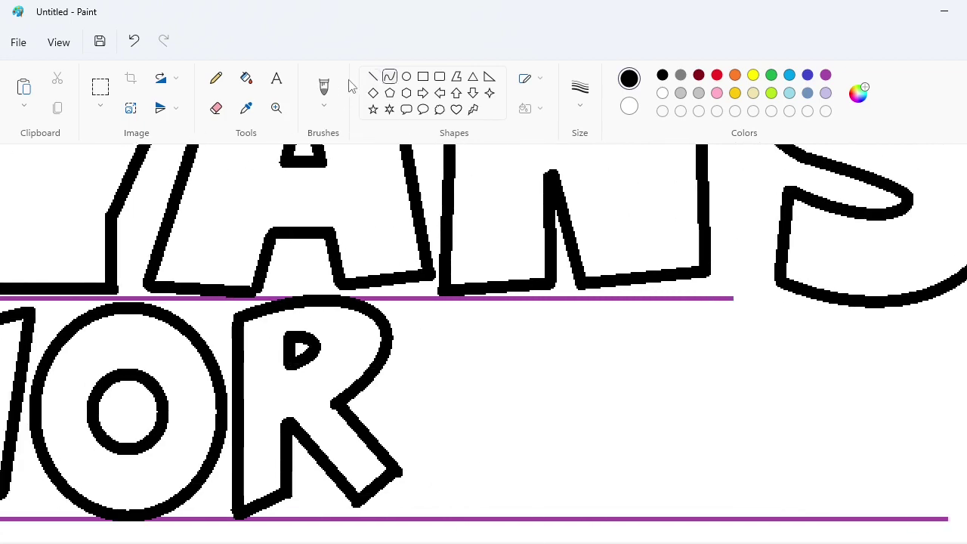
pyautogui.click(373, 77)
pyautogui.moveTo(408, 314)
pyautogui.mouseDown()
pyautogui.moveTo(421, 506)
pyautogui.moveTo(544, 469)
pyautogui.moveTo(534, 410)
pyautogui.moveTo(463, 430)
pyautogui.moveTo(460, 303)
pyautogui.moveTo(438, 307)
pyautogui.moveTo(460, 301)
pyautogui.mouseUp()
pyautogui.moveTo(557, 304); pyautogui.dragTo(562, 511)
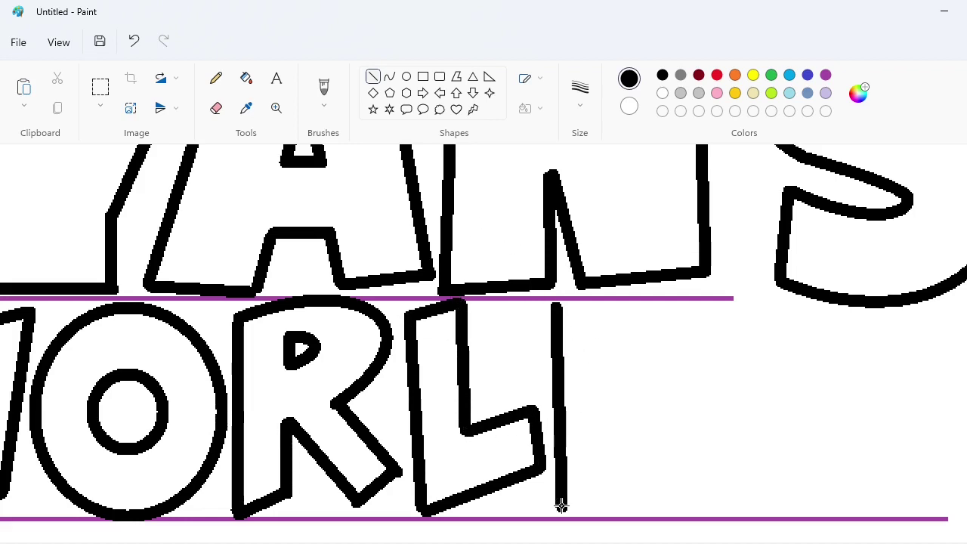
# Try a bulging curve from the top to the bottom of the D's stem as its outer edge
pyautogui.click(391, 77)
pyautogui.moveTo(558, 307); pyautogui.dragTo(562, 506)
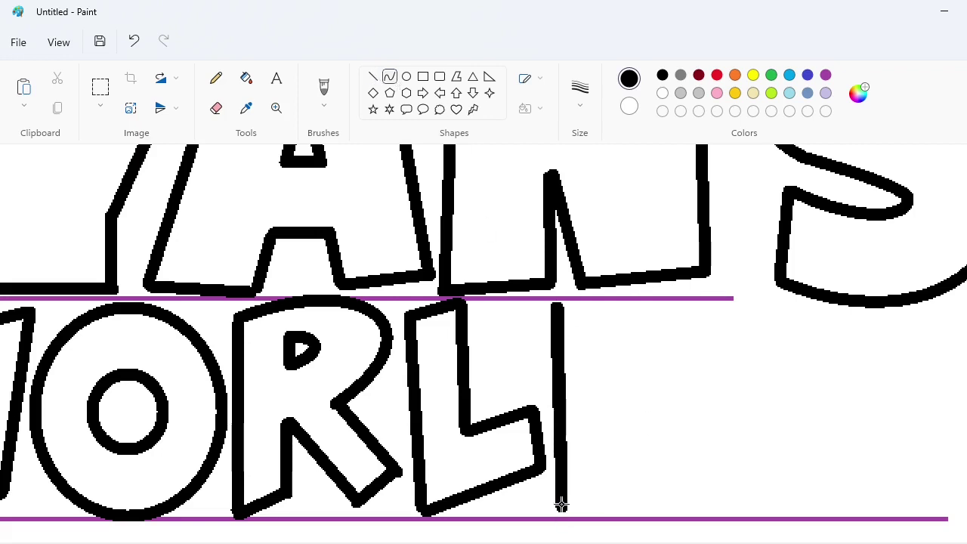
pyautogui.click(845, 313)
pyautogui.moveTo(845, 313)
pyautogui.mouseDown()
pyautogui.moveTo(794, 395)
pyautogui.moveTo(818, 543)
pyautogui.moveTo(838, 543)
pyautogui.mouseUp()
pyautogui.click(916, 415)
# Draw a counter inside the D with a straight line and a curve
pyautogui.click(374, 76)
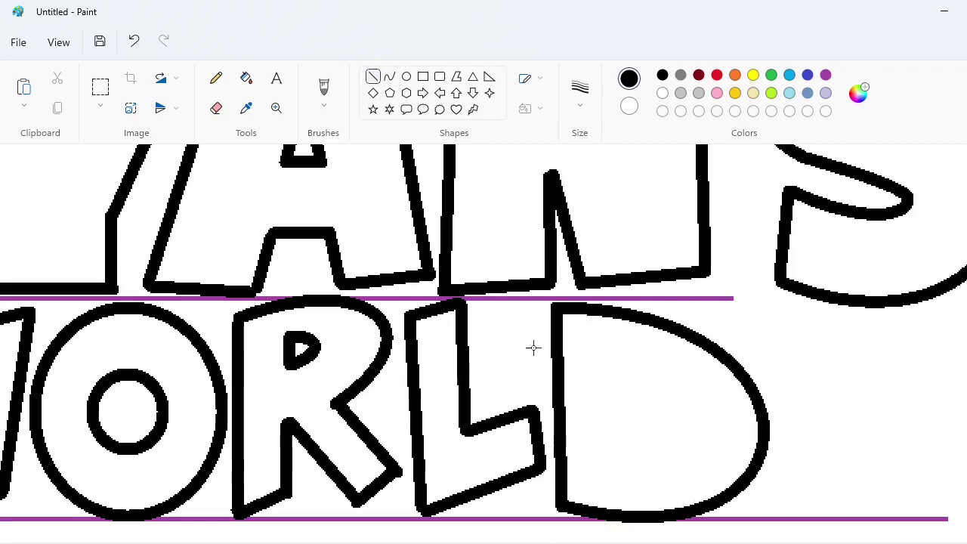
pyautogui.moveTo(614, 372); pyautogui.dragTo(614, 446)
pyautogui.click(390, 77)
pyautogui.click(648, 398)
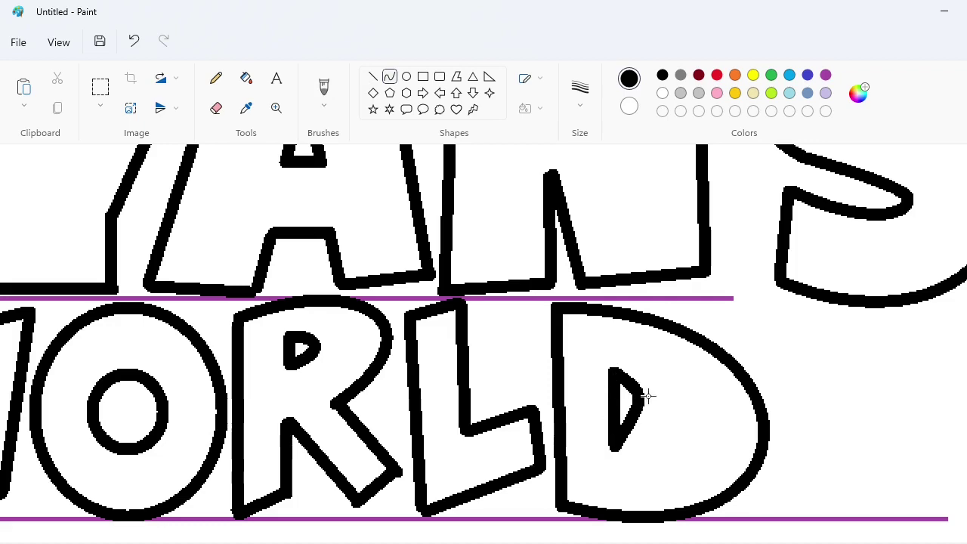
pyautogui.moveTo(685, 429)
pyautogui.mouseDown()
pyautogui.moveTo(697, 451)
pyautogui.moveTo(703, 447)
pyautogui.mouseUp()
pyautogui.scroll(-3, 484, 344)
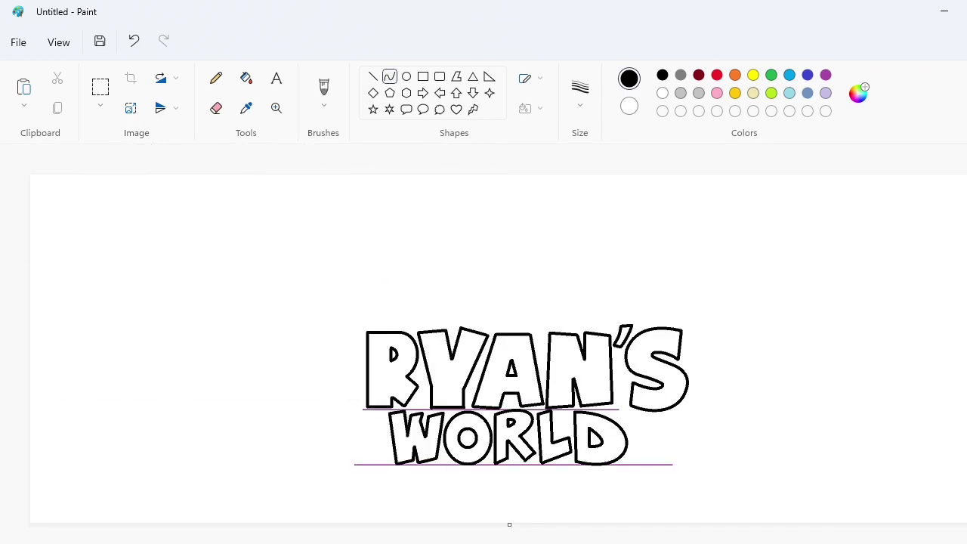
# Undo the D's counter and outer curve, leaving only its straight stem
pyautogui.scroll(3, 684, 426)
pyautogui.hotkey('ctrl', 'z')
pyautogui.hotkey('ctrl', 'z')
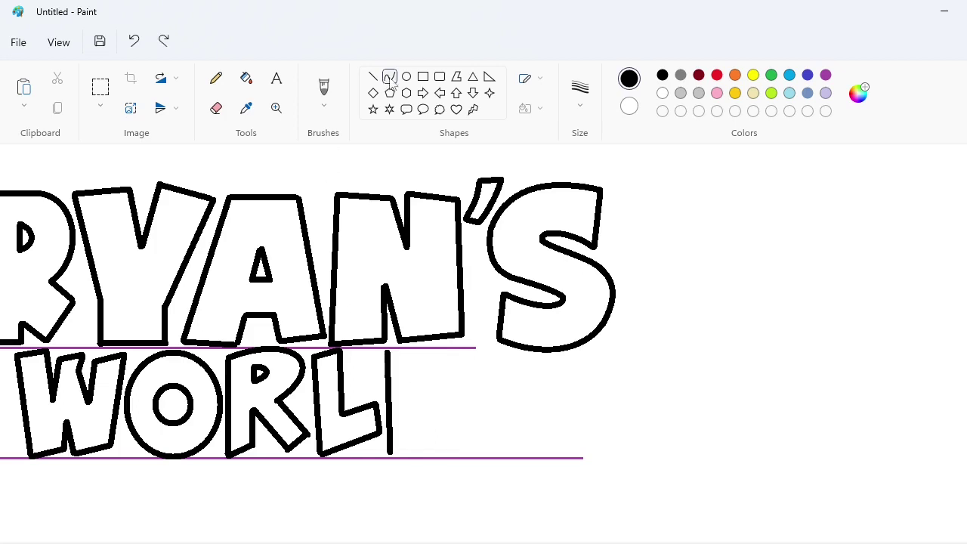
pyautogui.moveTo(387, 372); pyautogui.dragTo(390, 453)
pyautogui.click(492, 377)
pyautogui.click(487, 443)
pyautogui.hotkey('ctrl', 'z')
# Draw a rounder outer curve on the D's stem and a small rounded counter inside the letter
pyautogui.moveTo(388, 352); pyautogui.dragTo(391, 454)
pyautogui.click(478, 344)
pyautogui.moveTo(484, 435); pyautogui.dragTo(517, 464)
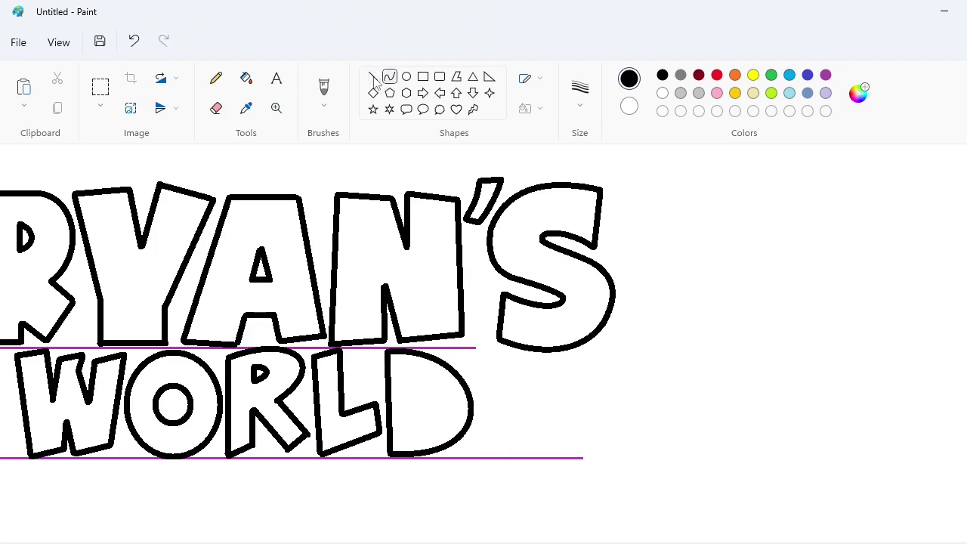
pyautogui.click(374, 77)
pyautogui.click(389, 76)
pyautogui.click(432, 395)
pyautogui.click(447, 429)
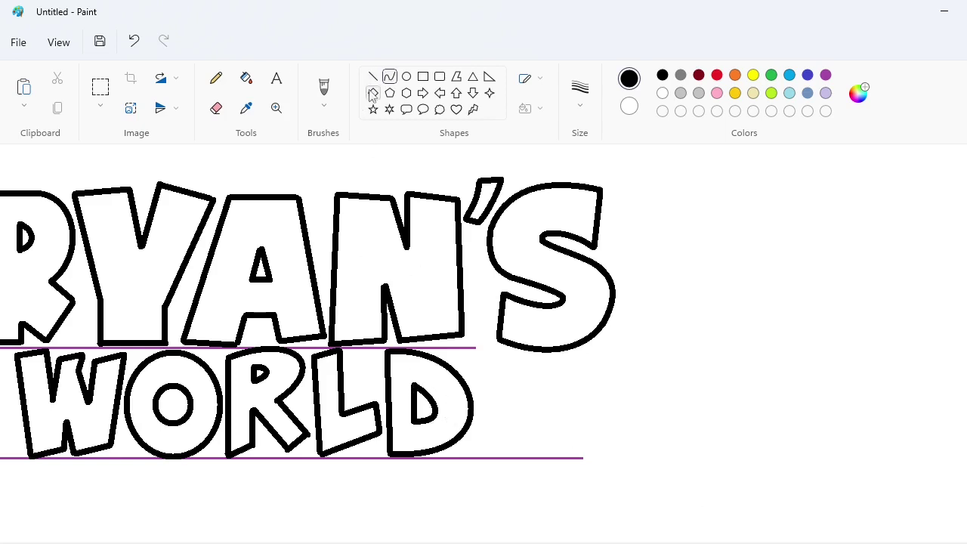
# Fill the background purple to absorb the guidelines, and refill it with white
pyautogui.hscroll(-5, 484, 302)
pyautogui.click(247, 78)
pyautogui.click(826, 75)
pyautogui.click(654, 195)
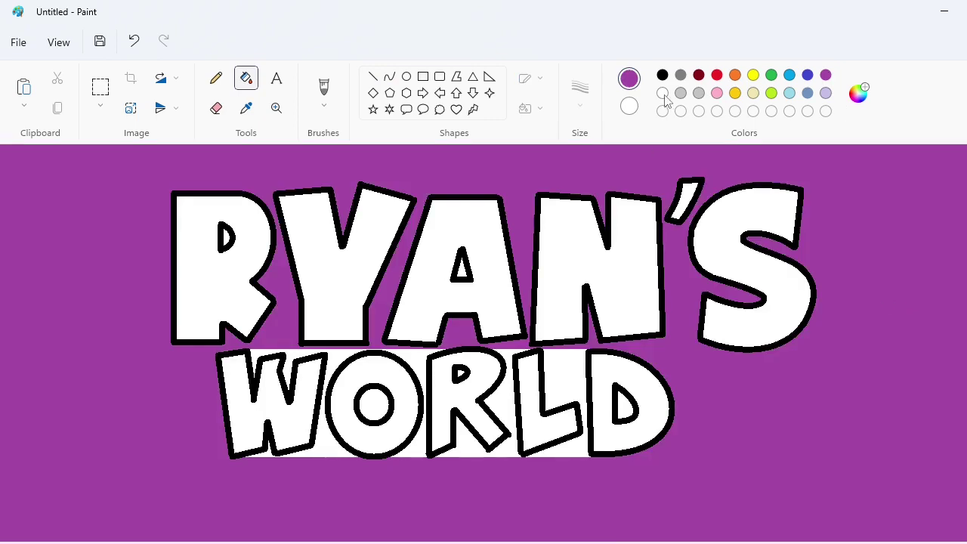
pyautogui.click(663, 93)
pyautogui.hotkey('ctrl', 'z')
# Place a copy of WORLD in the empty area beside the artwork and fill the letter fragments above it with white
pyautogui.click(100, 85)
pyautogui.moveTo(160, 317)
pyautogui.mouseDown()
pyautogui.moveTo(745, 522)
pyautogui.moveTo(892, 524)
pyautogui.moveTo(724, 448)
pyautogui.mouseUp()
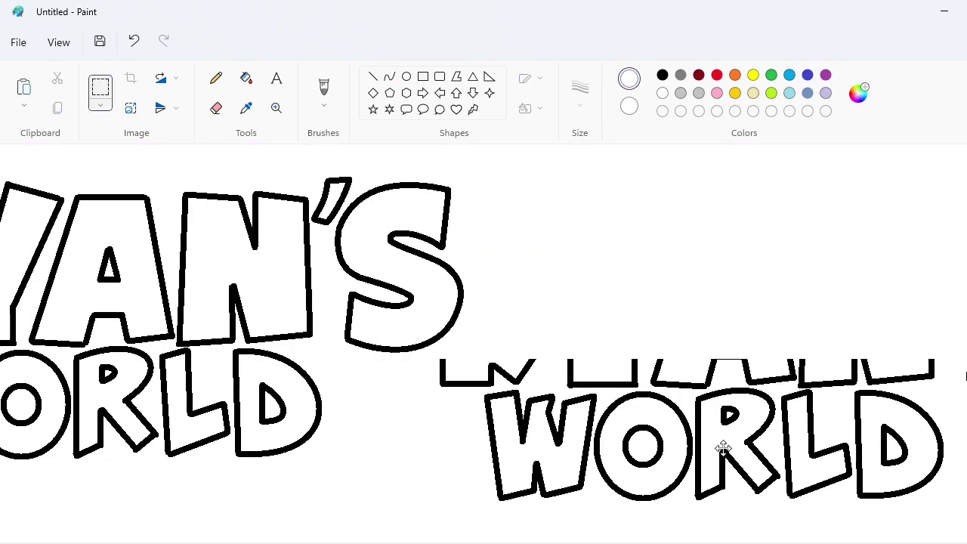
pyautogui.click(248, 78)
pyautogui.click(492, 375)
pyautogui.click(571, 383)
pyautogui.click(662, 385)
pyautogui.click(802, 382)
pyautogui.click(871, 382)
pyautogui.click(966, 376)
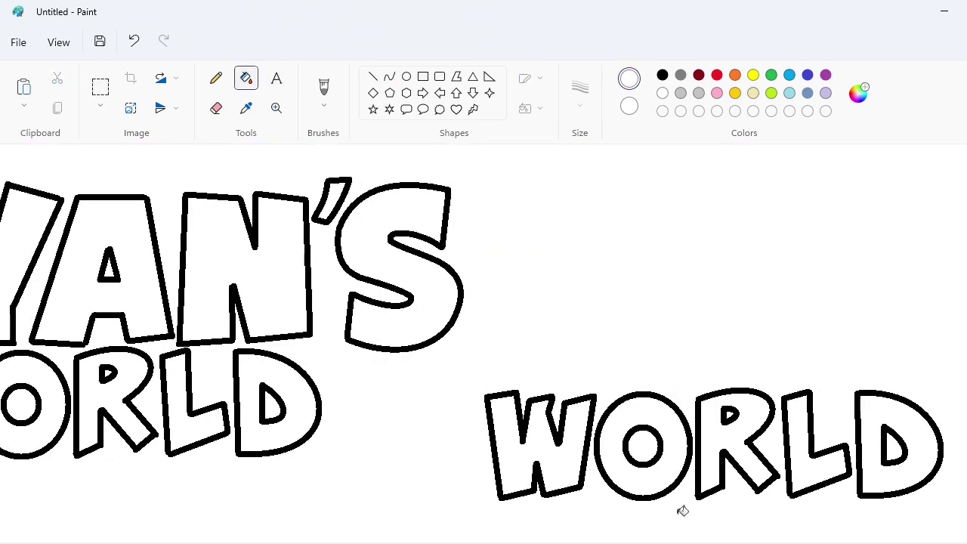
# Fill the outlines and counters of the original WORLD beneath the first row with white
pyautogui.hscroll(-5, 682, 511)
pyautogui.click(380, 421)
pyautogui.click(509, 427)
pyautogui.click(473, 406)
pyautogui.click(517, 422)
pyautogui.click(540, 372)
pyautogui.click(639, 423)
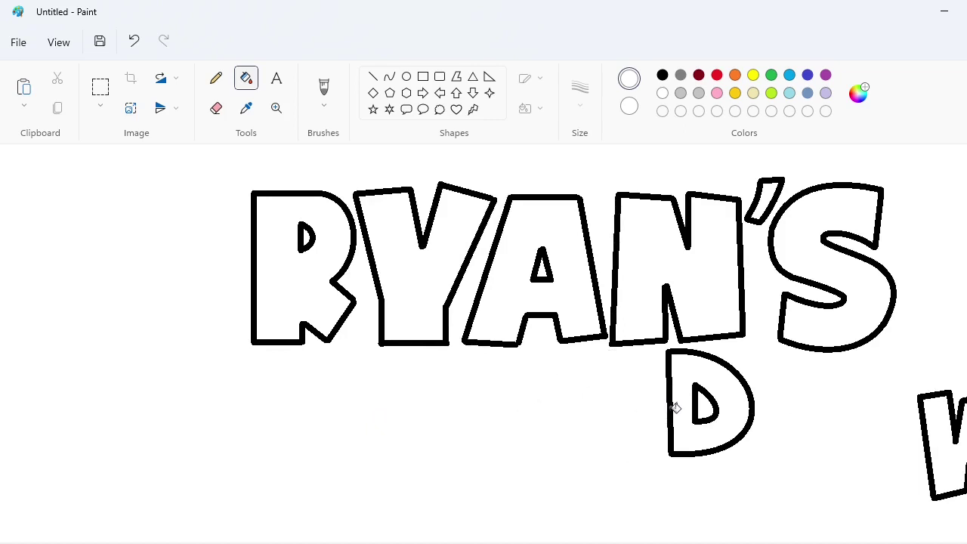
pyautogui.click(670, 408)
pyautogui.click(696, 409)
# Copy the WORLD lettering from beside the artwork and place the copy directly beneath RYAN'S, nudging it up close to the first row
pyautogui.moveTo(680, 532); pyautogui.dragTo(869, 531)
pyautogui.click(101, 86)
pyautogui.moveTo(371, 360); pyautogui.dragTo(950, 543)
pyautogui.click(285, 370)
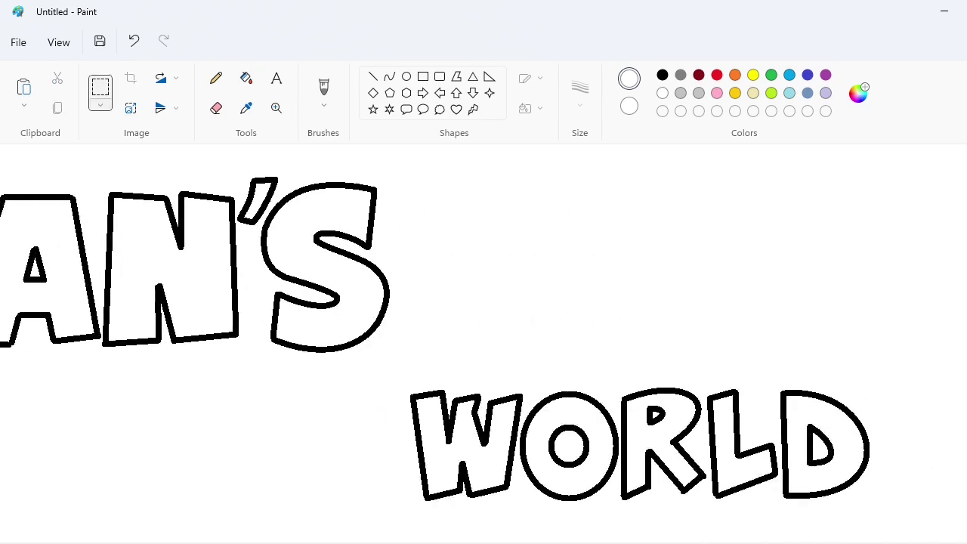
pyautogui.hotkey('ctrl', '-')
pyautogui.hotkey('ctrl', 'v')
pyautogui.moveTo(152, 232); pyautogui.dragTo(515, 457)
pyautogui.press('Up')
pyautogui.press('Up')
pyautogui.press('Up')
pyautogui.press('Up')
pyautogui.press('Up')
pyautogui.press('Up')
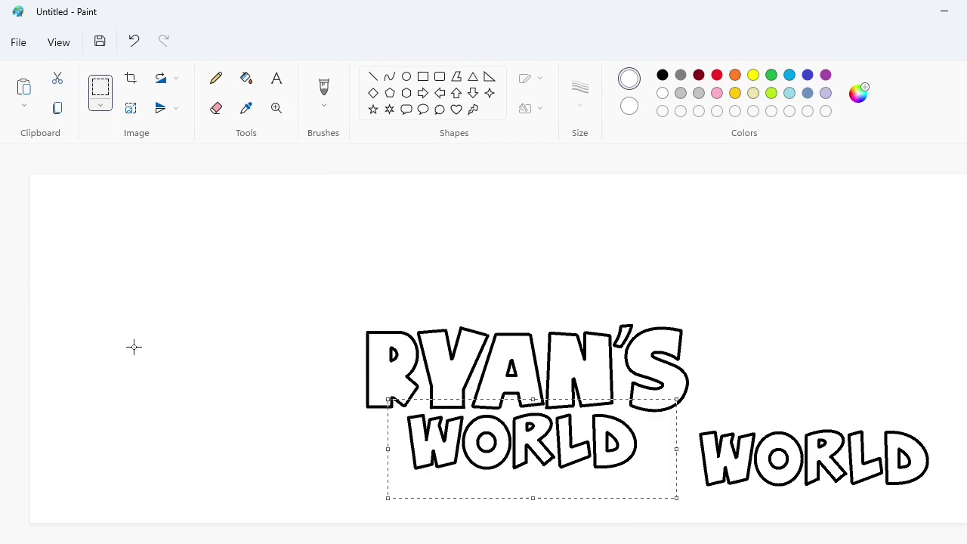
pyautogui.click(134, 346)
# Fill the letters and counters of the leftover WORLD beside the artwork with white
pyautogui.click(246, 78)
pyautogui.scroll(1, 864, 472)
pyautogui.click(636, 456)
pyautogui.click(739, 463)
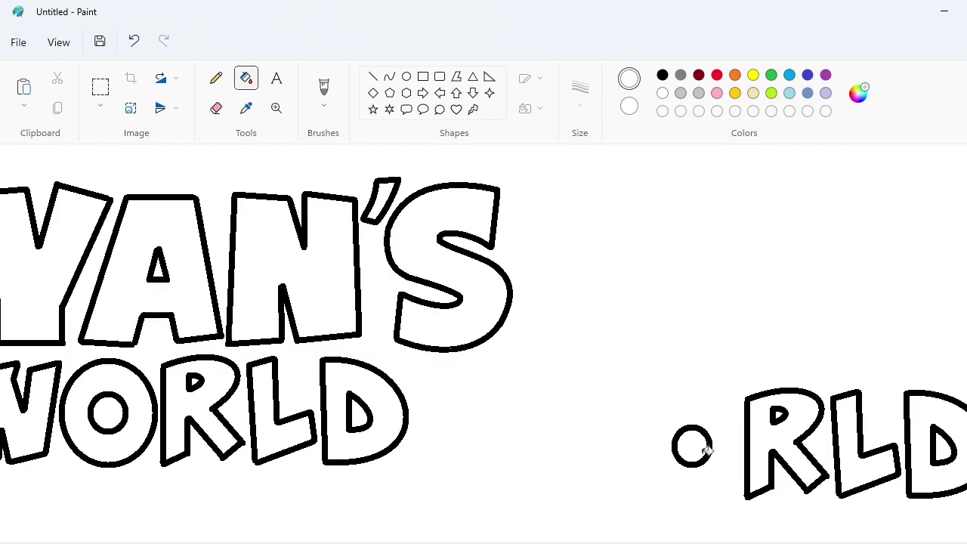
pyautogui.click(749, 463)
pyautogui.click(711, 450)
pyautogui.click(776, 418)
pyautogui.click(908, 455)
pyautogui.click(935, 455)
pyautogui.click(898, 467)
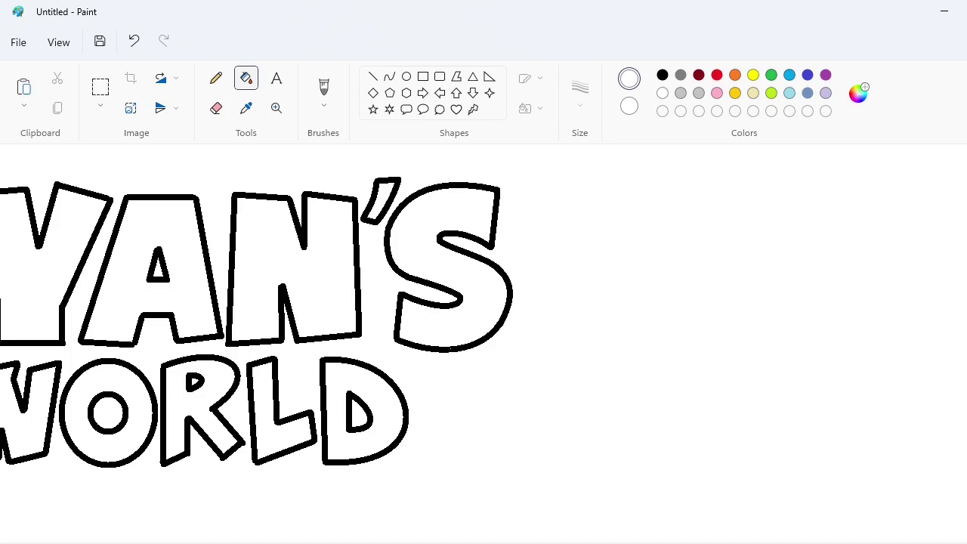
# Copy the whole RYAN'S WORLD lettering and place the copy in the empty right-hand area of the canvas
pyautogui.hotkey('ctrl', '-')
pyautogui.scroll(-1, 337, 361)
pyautogui.scroll(1, 337, 362)
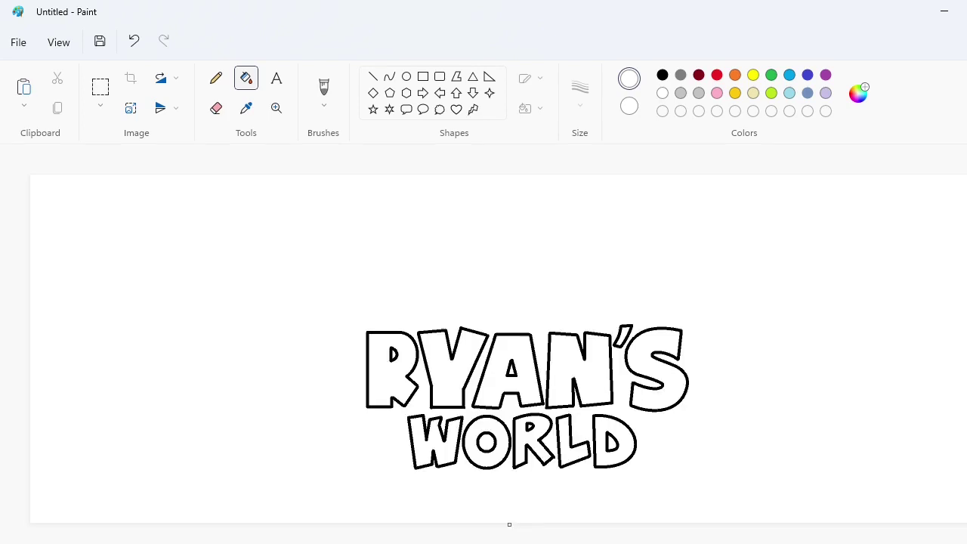
pyautogui.scroll(-1, 336, 362)
pyautogui.moveTo(511, 262); pyautogui.dragTo(966, 262)
pyautogui.scroll(-1, 410, 252)
pyautogui.scroll(2, 410, 252)
pyautogui.click(100, 87)
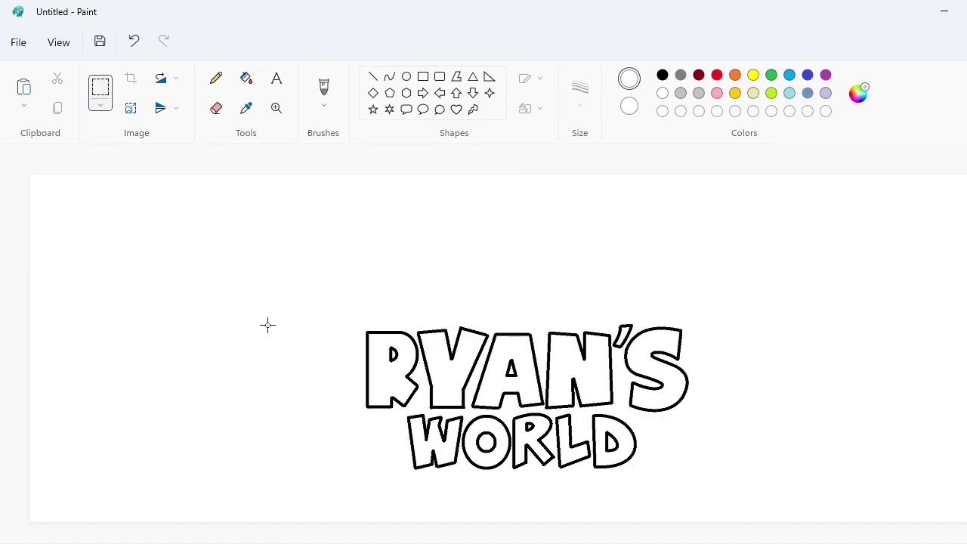
pyautogui.moveTo(845, 524); pyautogui.dragTo(845, 525)
pyautogui.hotkey('ctrl', 'c')
pyautogui.moveTo(525, 541); pyautogui.dragTo(966, 541)
pyautogui.hotkey('ctrl', 'v')
pyautogui.moveTo(314, 317); pyautogui.dragTo(540, 400)
# Draw a large purple circle over the copied lettering, reaching from well above RYAN'S down to WORLD
pyautogui.click(407, 77)
pyautogui.click(826, 74)
pyautogui.moveTo(382, 212); pyautogui.dragTo(675, 465)
pyautogui.moveTo(528, 212); pyautogui.dragTo(527, 183)
pyautogui.moveTo(504, 264); pyautogui.dragTo(509, 274)
pyautogui.moveTo(387, 194); pyautogui.dragTo(417, 217)
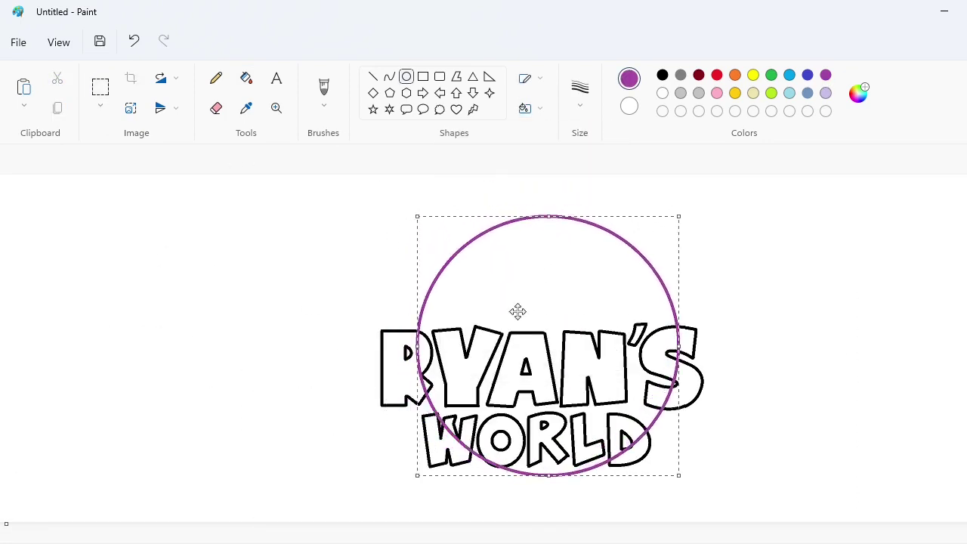
# Resize and reposition the purple circle so it is centred on the lettering and its base meets the bottom of WORLD
pyautogui.moveTo(524, 320); pyautogui.dragTo(510, 322)
pyautogui.moveTo(403, 348); pyautogui.dragTo(432, 349)
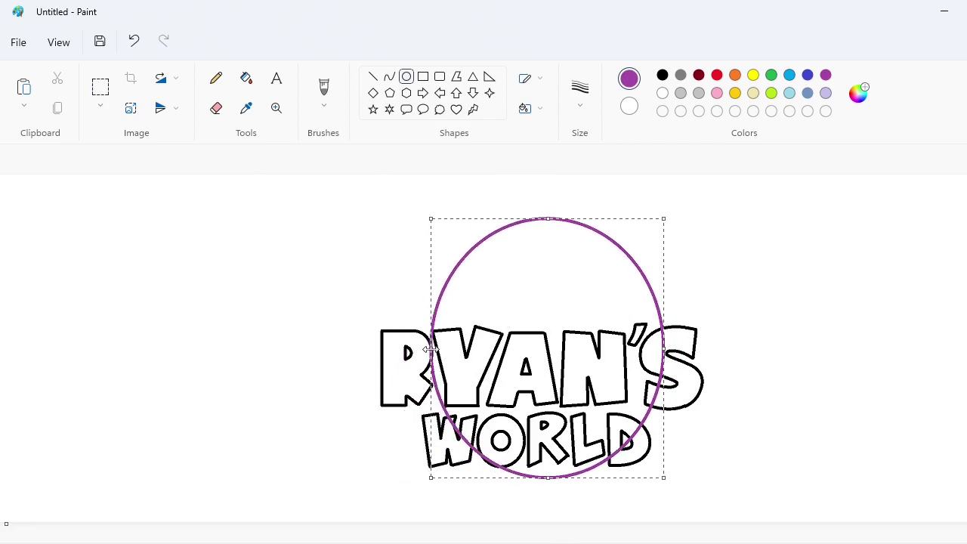
pyautogui.moveTo(663, 348); pyautogui.dragTo(647, 348)
pyautogui.moveTo(539, 221); pyautogui.dragTo(549, 246)
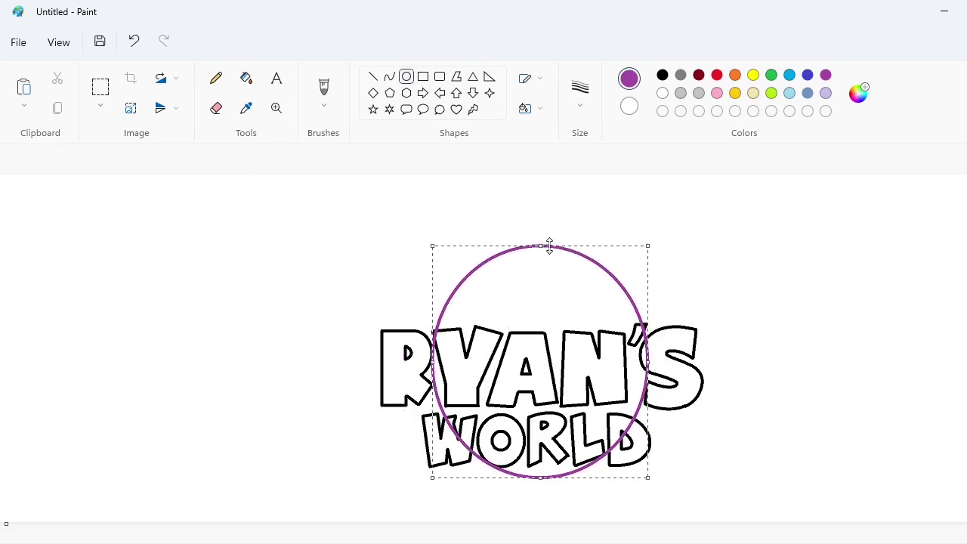
pyautogui.moveTo(432, 245); pyautogui.dragTo(423, 236)
pyautogui.moveTo(485, 326); pyautogui.dragTo(488, 315)
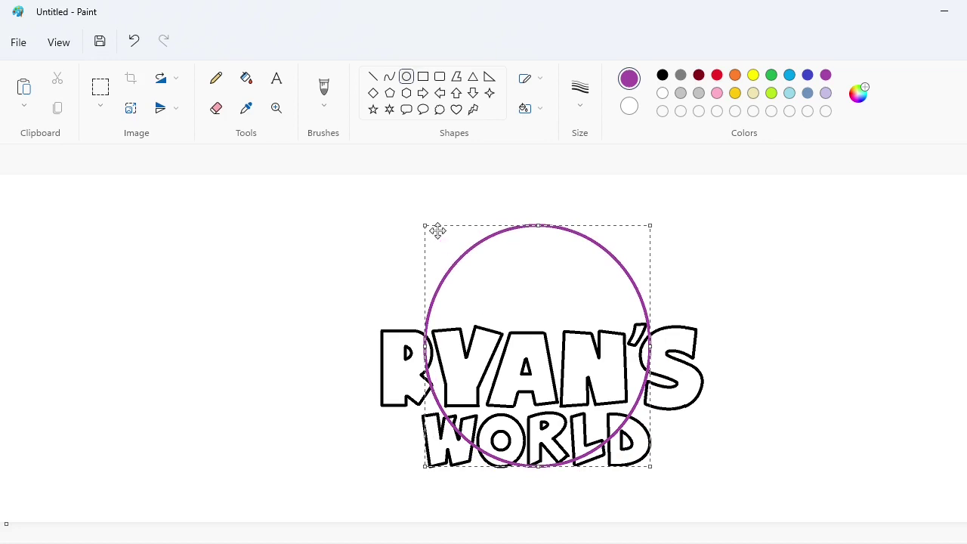
pyautogui.moveTo(425, 225); pyautogui.dragTo(421, 218)
pyautogui.moveTo(505, 311); pyautogui.dragTo(510, 310)
pyautogui.click(891, 452)
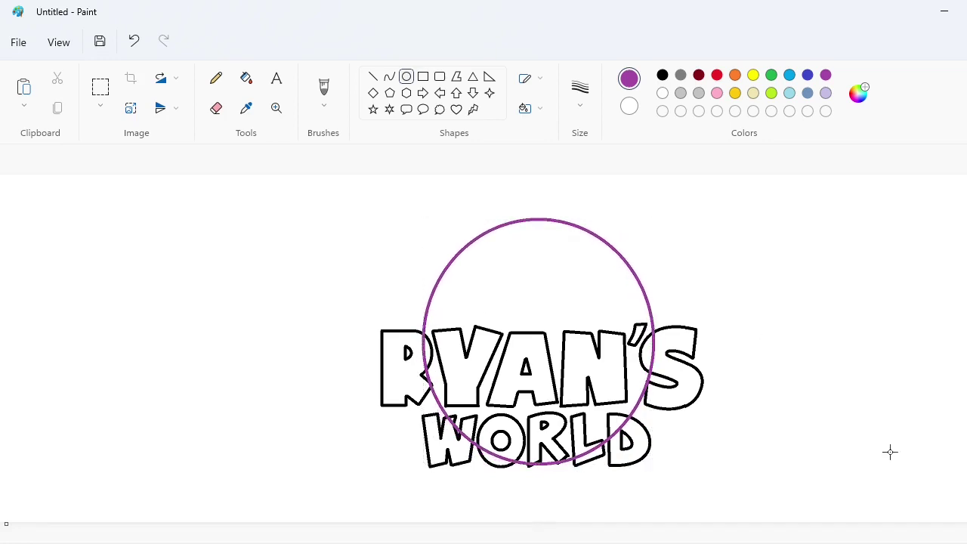
# Draw a purple curve across the circle just above RYAN'S, bowed slightly upward in the middle
pyautogui.click(389, 77)
pyautogui.moveTo(424, 325); pyautogui.dragTo(650, 326)
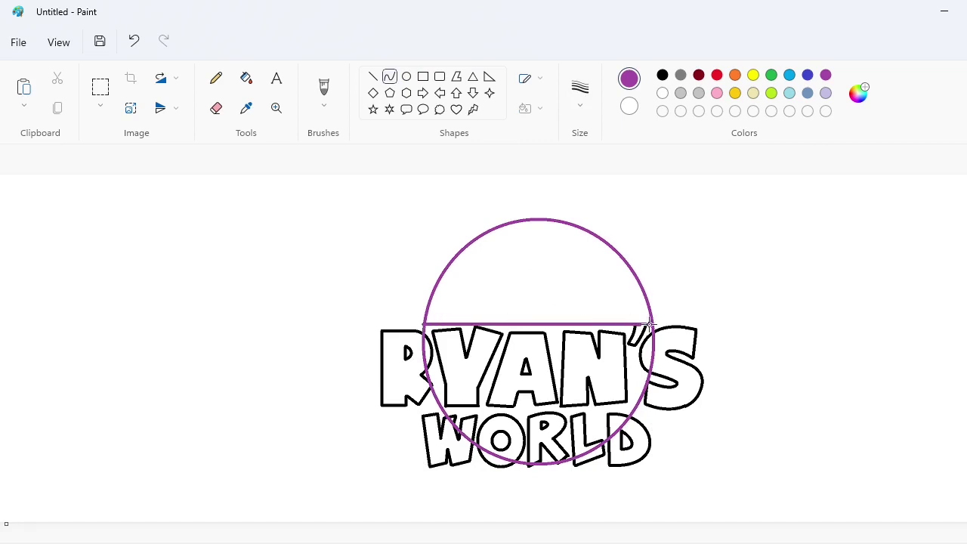
pyautogui.moveTo(487, 315); pyautogui.dragTo(488, 311)
pyautogui.moveTo(568, 317); pyautogui.dragTo(570, 299)
# Cut the circle just below both ends of the curve with white, and recolour the resulting dome outline black
pyautogui.click(966, 543)
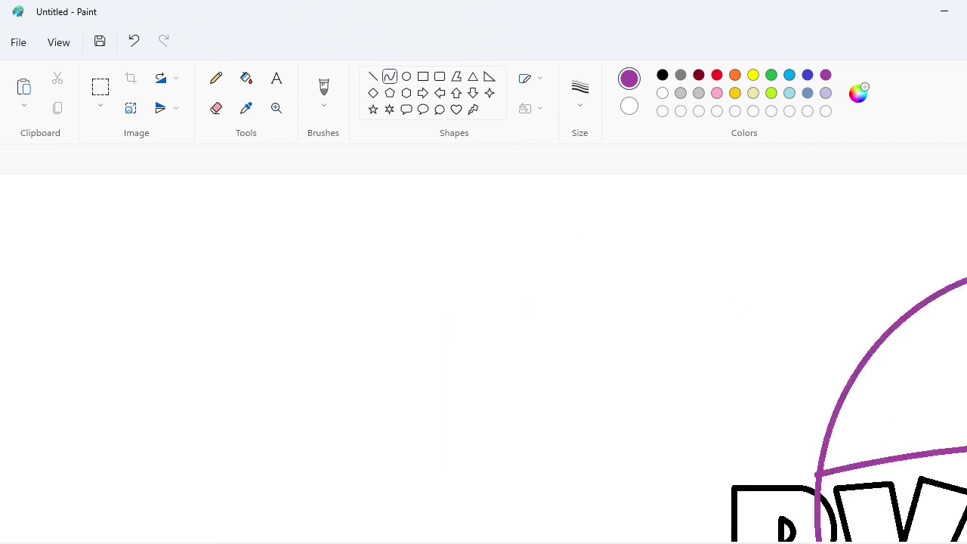
pyautogui.moveTo(521, 538); pyautogui.dragTo(661, 521)
pyautogui.click(373, 76)
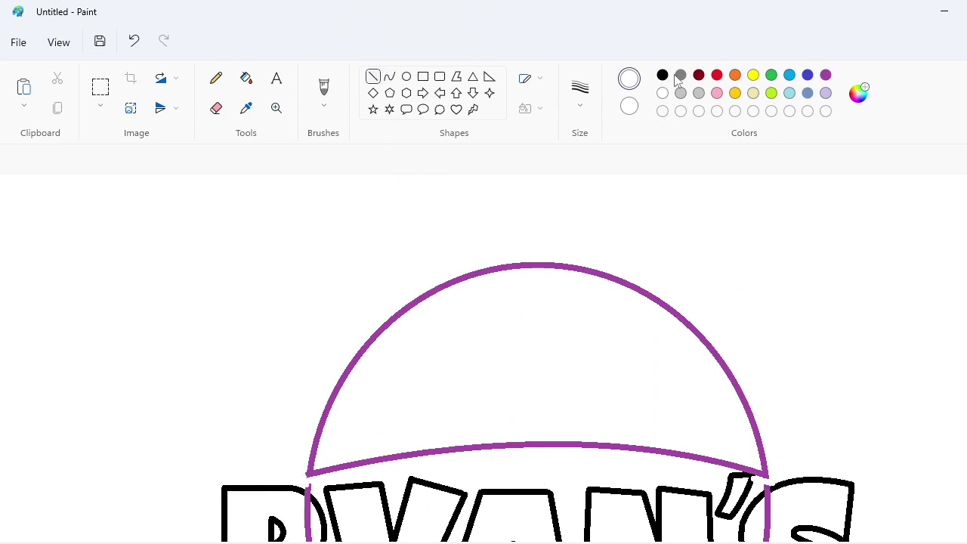
pyautogui.click(246, 79)
pyautogui.click(696, 321)
pyautogui.hotkey('ctrl', 'z')
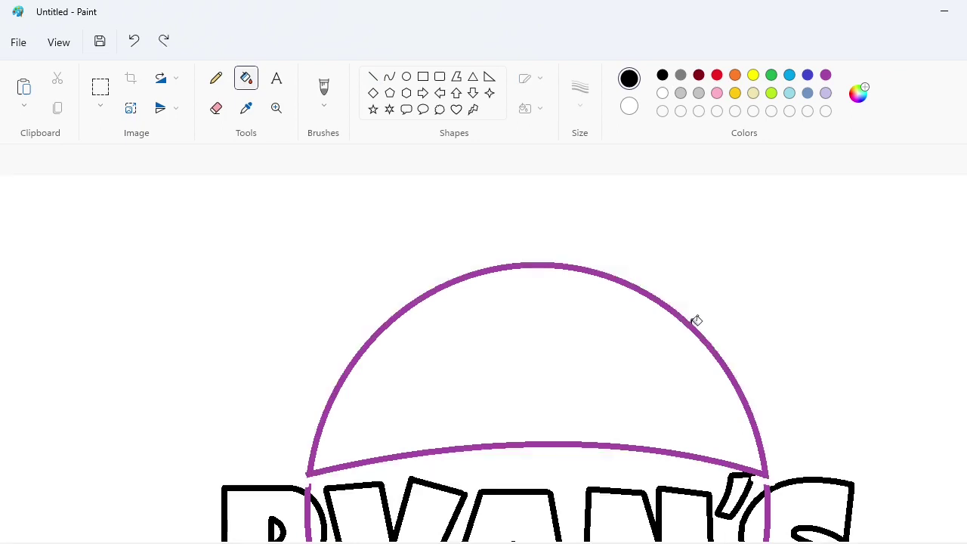
pyautogui.click(697, 322)
# Draw a short slanted black line and place two copies of it as a parallel pair on the dome's lower left edge
pyautogui.click(373, 76)
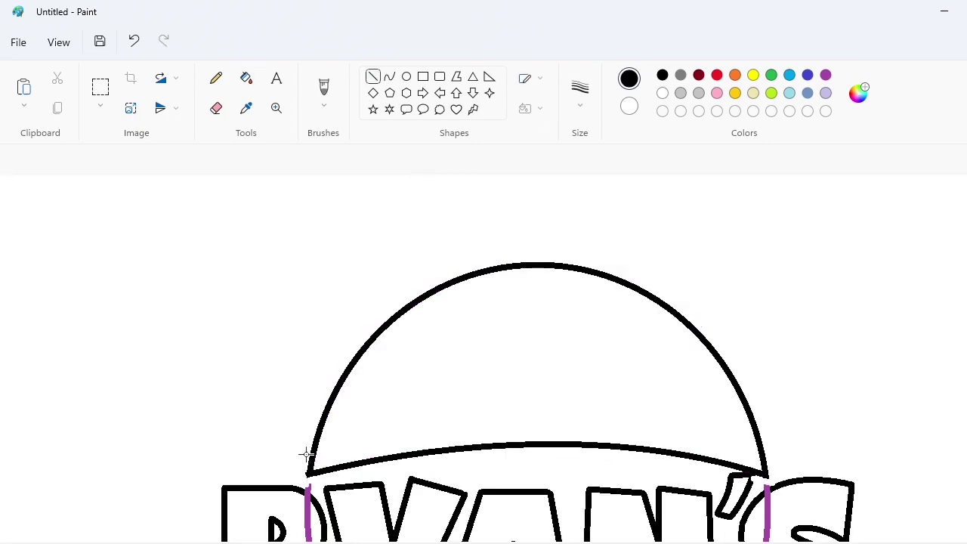
pyautogui.moveTo(309, 455)
pyautogui.mouseDown()
pyautogui.moveTo(222, 439)
pyautogui.moveTo(233, 444)
pyautogui.moveTo(183, 380)
pyautogui.moveTo(129, 357)
pyautogui.mouseUp()
pyautogui.click(100, 87)
pyautogui.moveTo(15, 310); pyautogui.dragTo(71, 343)
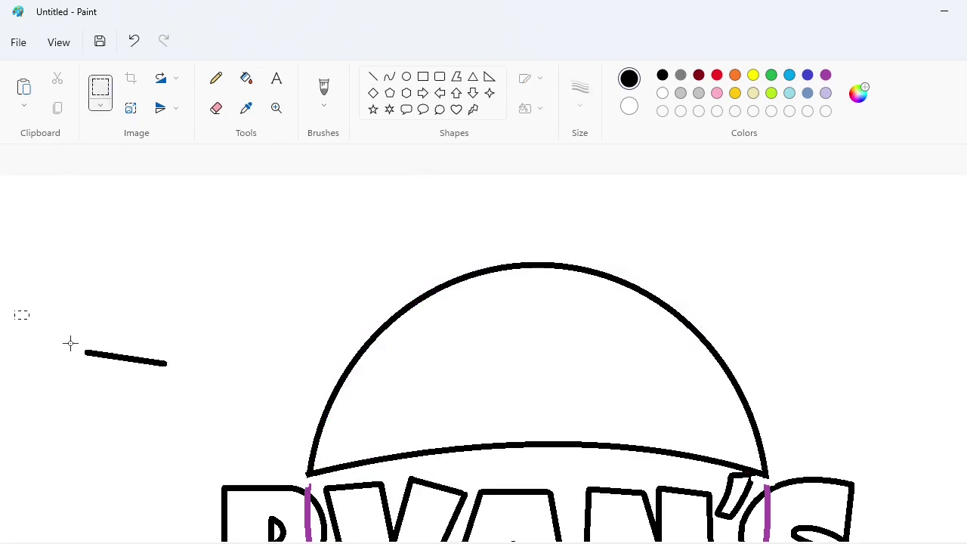
pyautogui.hotkey('ctrl', 'v')
pyautogui.moveTo(134, 222); pyautogui.dragTo(259, 441)
pyautogui.hotkey('ctrl', 'v')
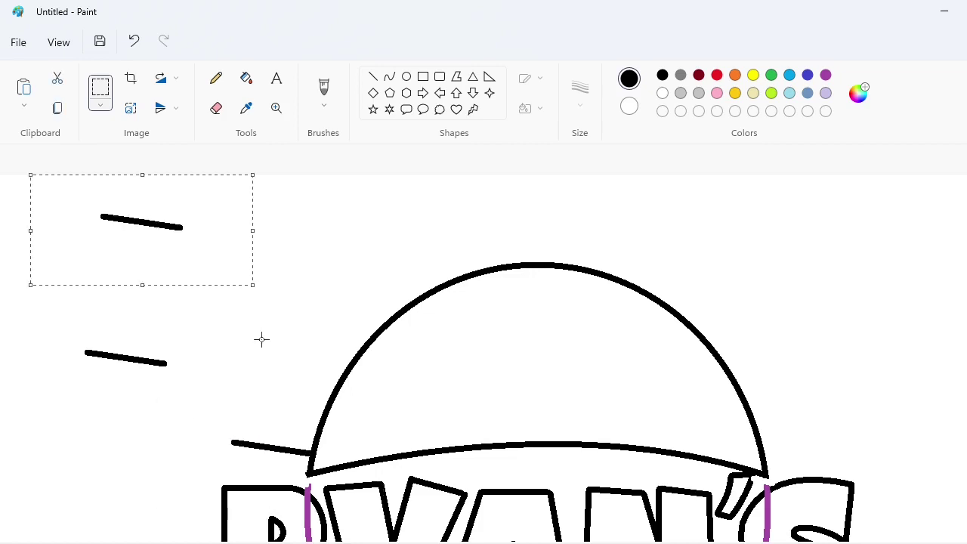
pyautogui.moveTo(141, 227); pyautogui.dragTo(274, 439)
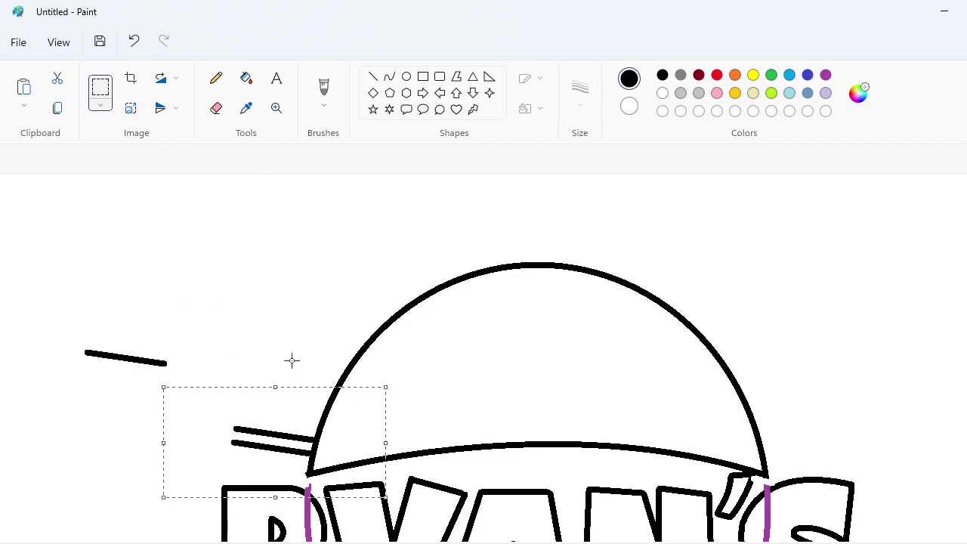
pyautogui.click(292, 360)
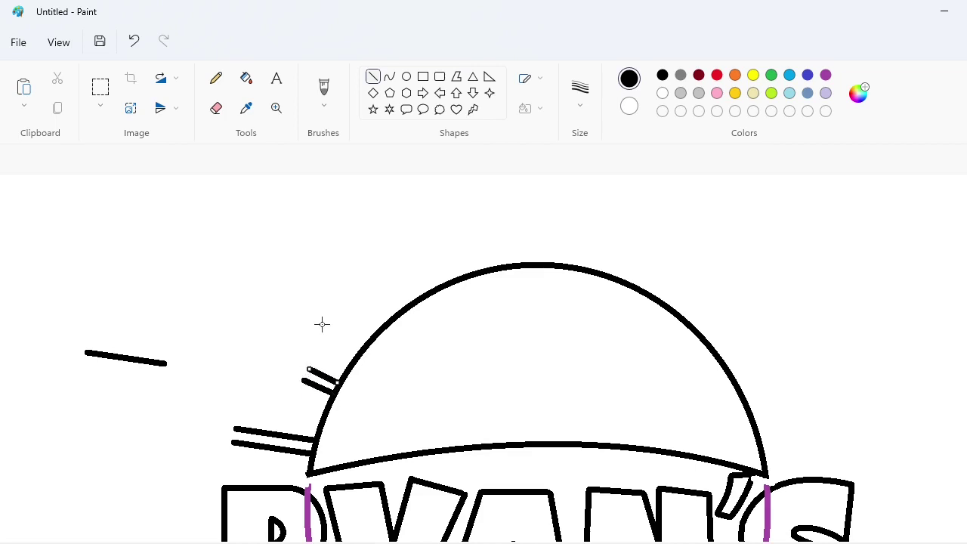
# Draw further pairs of parallel black lines of varying lengths as rays radiating around the dome
pyautogui.moveTo(376, 328)
pyautogui.mouseDown()
pyautogui.moveTo(295, 254)
pyautogui.moveTo(288, 229)
pyautogui.moveTo(384, 325)
pyautogui.moveTo(390, 319)
pyautogui.mouseUp()
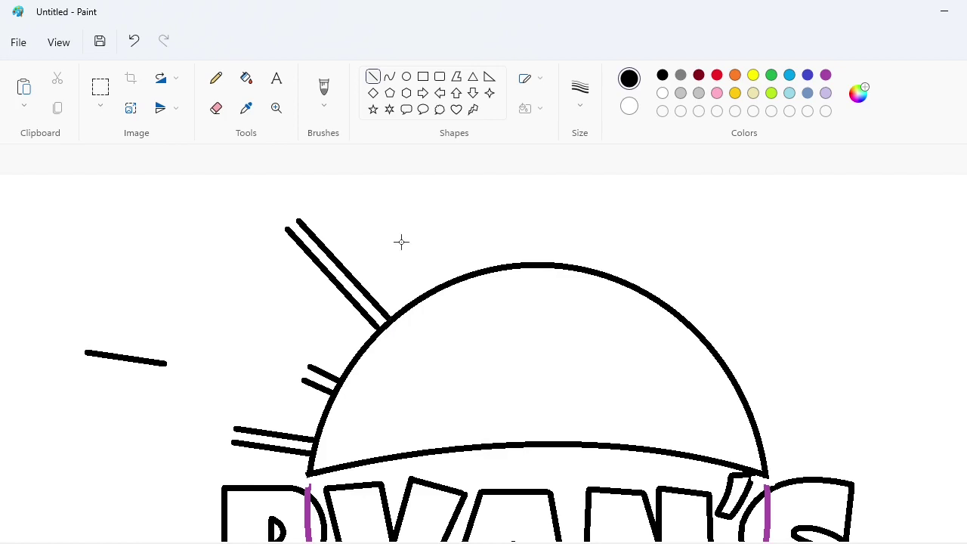
pyautogui.moveTo(511, 261)
pyautogui.mouseDown()
pyautogui.moveTo(511, 200)
pyautogui.moveTo(525, 262)
pyautogui.mouseUp()
pyautogui.moveTo(583, 269); pyautogui.dragTo(616, 181)
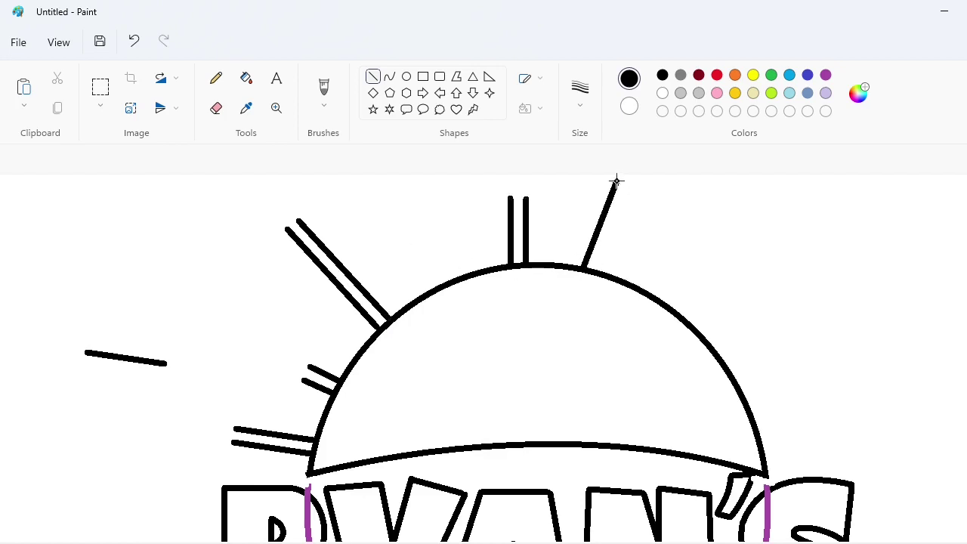
pyautogui.moveTo(596, 269); pyautogui.dragTo(632, 182)
pyautogui.moveTo(659, 283); pyautogui.dragTo(709, 203)
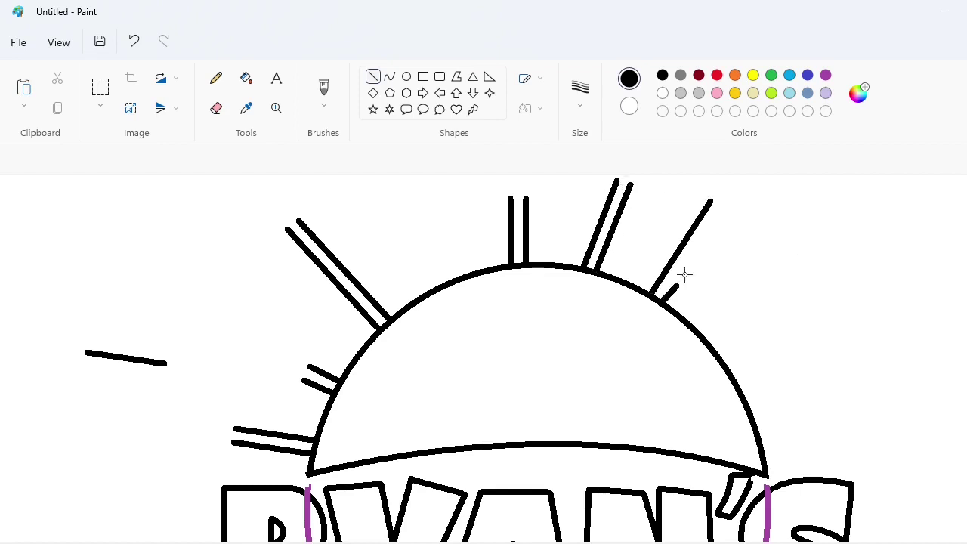
pyautogui.moveTo(684, 275); pyautogui.dragTo(726, 205)
pyautogui.moveTo(747, 406)
pyautogui.mouseDown()
pyautogui.moveTo(853, 363)
pyautogui.moveTo(850, 394)
pyautogui.mouseUp()
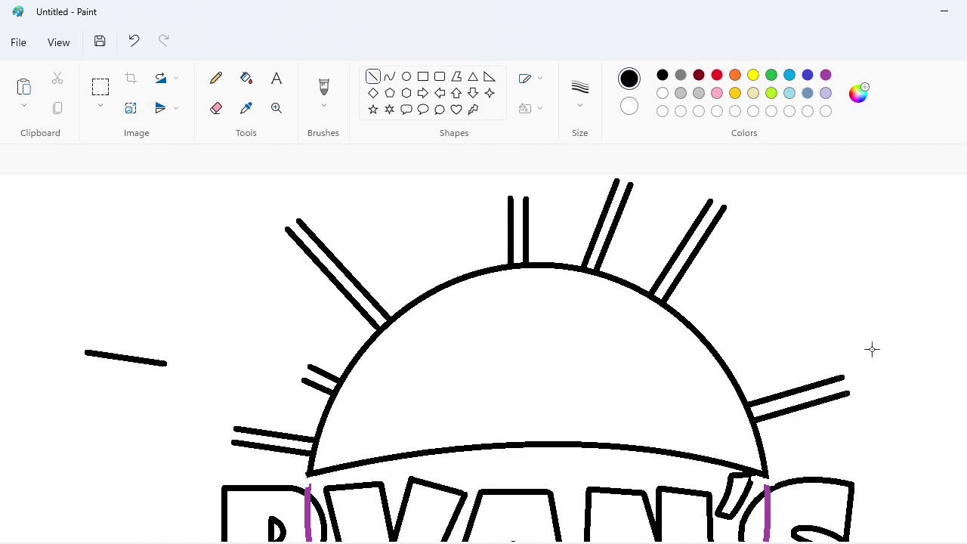
# Close the tips of the rays on the dome's left side and the vertical ray with rounded black curves
pyautogui.keyDown('ctrl'); pyautogui.scroll(2, 563, 306); pyautogui.keyUp('ctrl')
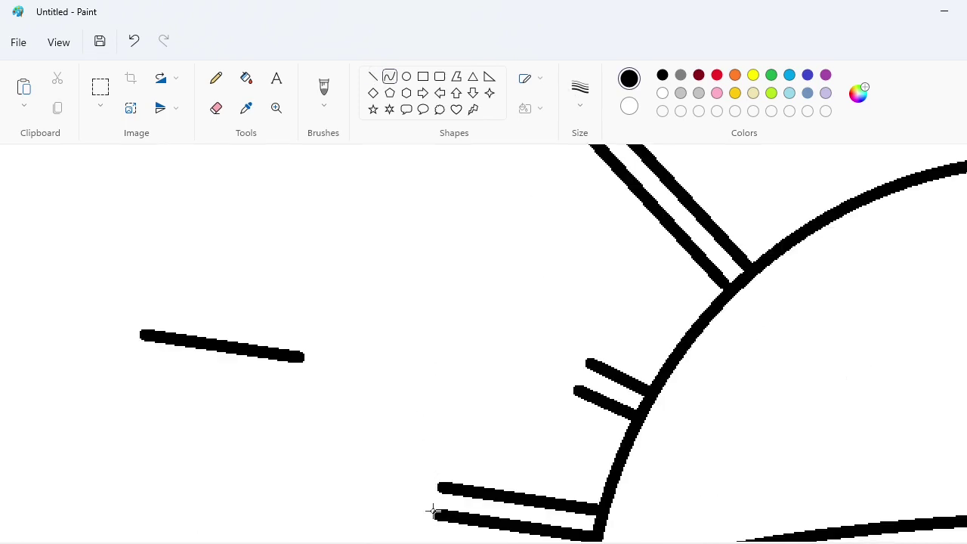
pyautogui.moveTo(437, 514)
pyautogui.mouseDown()
pyautogui.moveTo(443, 489)
pyautogui.moveTo(422, 500)
pyautogui.mouseUp()
pyautogui.moveTo(580, 391); pyautogui.dragTo(589, 365)
pyautogui.moveTo(582, 374); pyautogui.dragTo(567, 378)
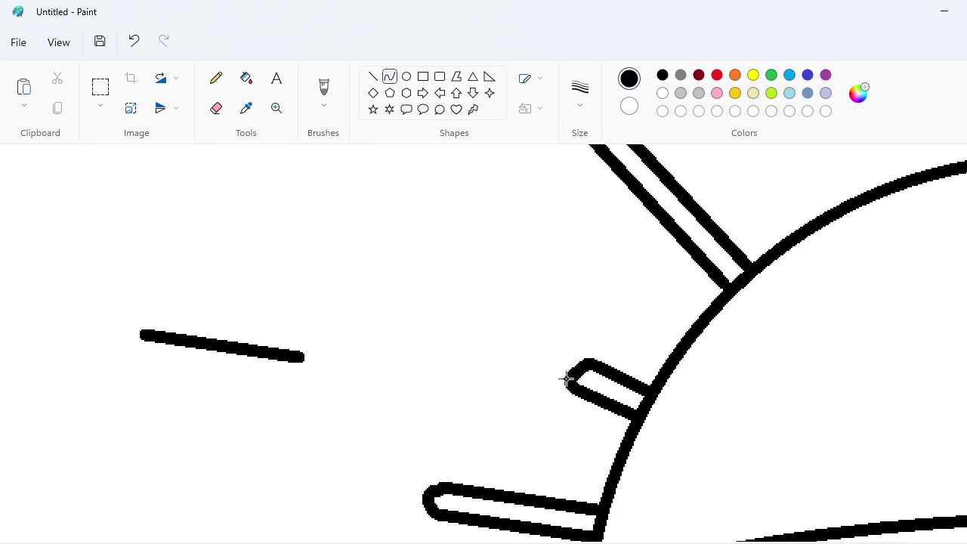
pyautogui.scroll(3, 655, 345)
pyautogui.moveTo(544, 284)
pyautogui.mouseDown()
pyautogui.moveTo(567, 265)
pyautogui.moveTo(549, 259)
pyautogui.mouseUp()
pyautogui.hscroll(8, 359, 218)
pyautogui.moveTo(360, 218)
pyautogui.mouseDown()
pyautogui.moveTo(390, 219)
pyautogui.moveTo(363, 205)
pyautogui.moveTo(382, 187)
pyautogui.mouseUp()
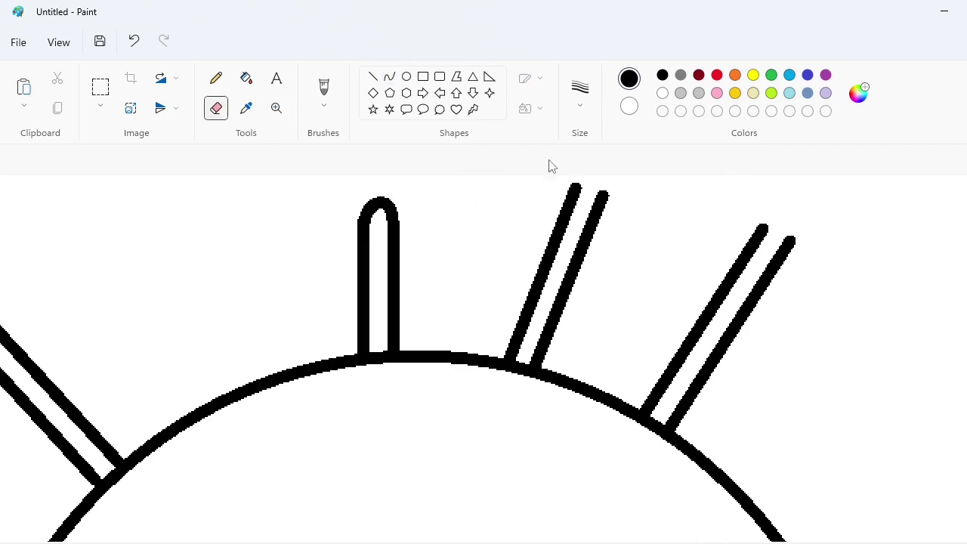
# Close the tips of the three rays on the dome's right side with rounded black curves
pyautogui.moveTo(571, 189); pyautogui.dragTo(602, 204)
pyautogui.click(583, 182)
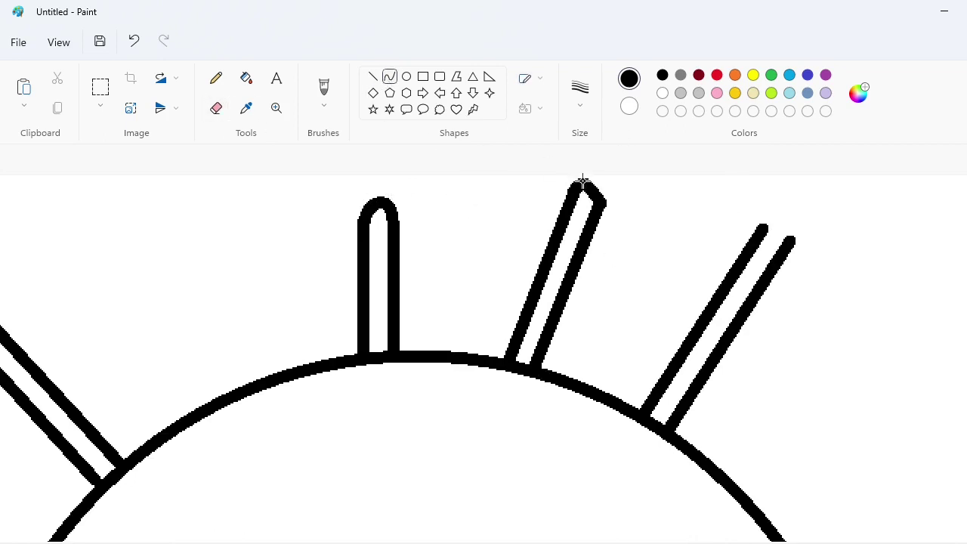
pyautogui.click(605, 182)
pyautogui.moveTo(765, 226); pyautogui.dragTo(789, 238)
pyautogui.click(773, 222)
pyautogui.click(797, 221)
pyautogui.click(846, 257)
pyautogui.hotkey('ctrl', 'z')
pyautogui.scroll(-3, 804, 416)
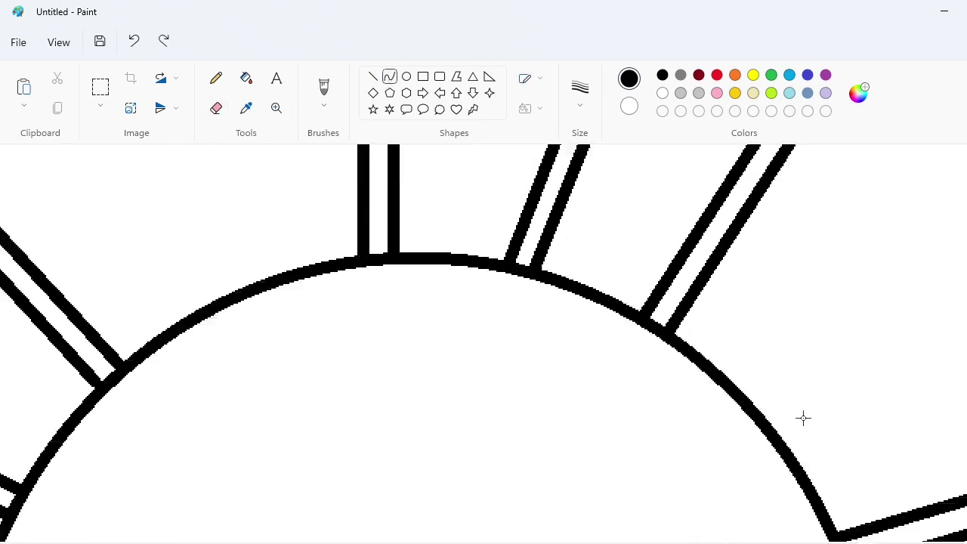
pyautogui.hscroll(6, 803, 416)
pyautogui.moveTo(588, 383)
pyautogui.mouseDown()
pyautogui.moveTo(598, 416)
pyautogui.moveTo(604, 396)
pyautogui.mouseUp()
pyautogui.click(613, 412)
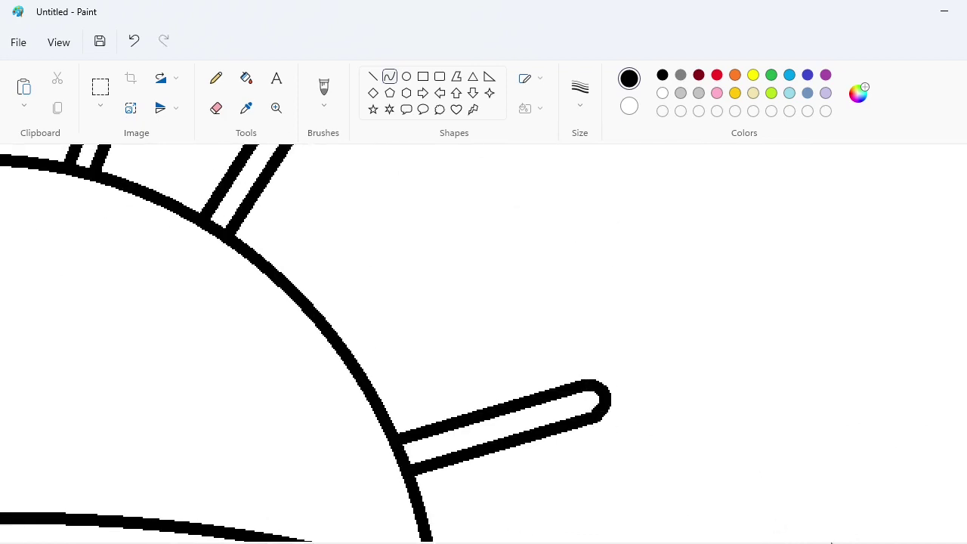
# Cover the dome outline between the two lines of each ray with white lines so the rays open into the dome
pyautogui.hscroll(-10, 711, 420)
pyautogui.scroll(-3, 710, 419)
pyautogui.click(373, 76)
pyautogui.click(662, 93)
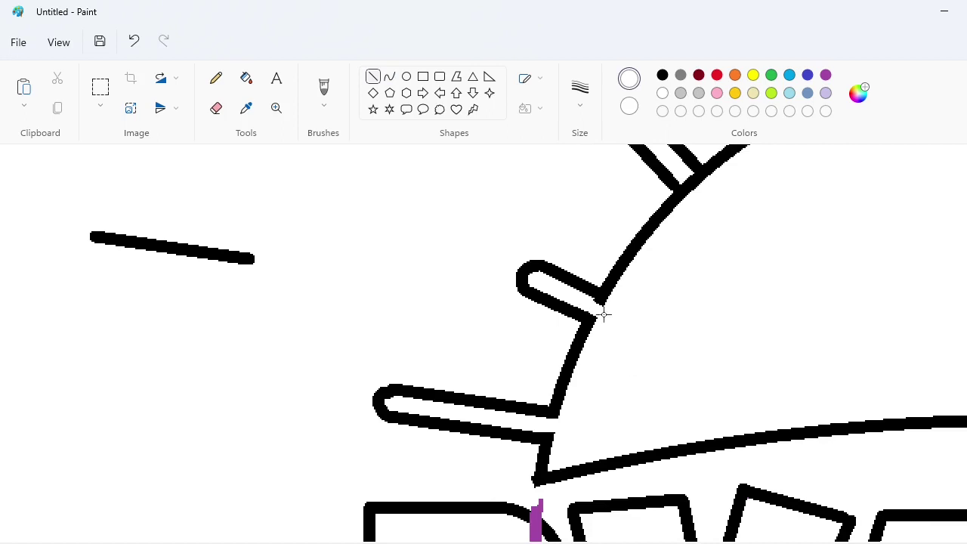
pyautogui.scroll(3, 683, 303)
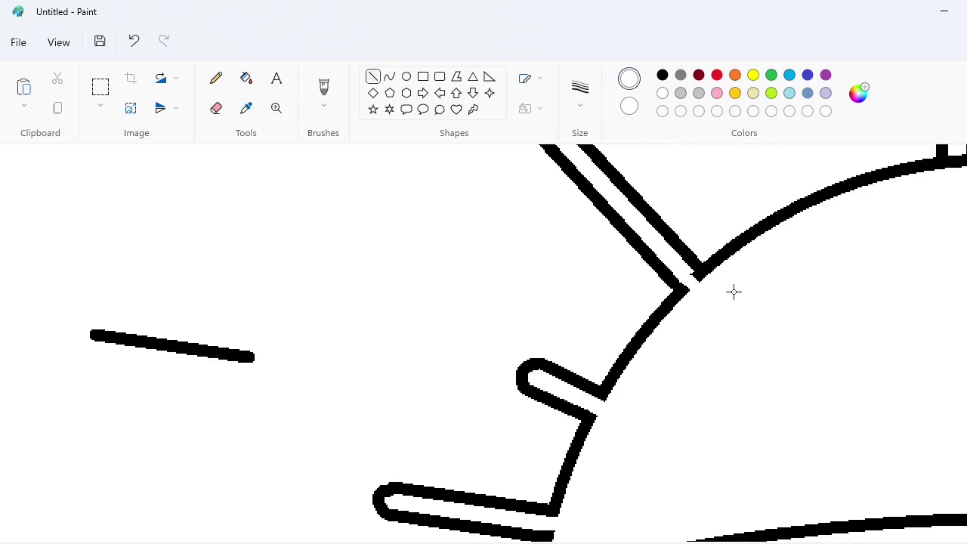
pyautogui.scroll(3, 672, 477)
pyautogui.hscroll(10, 672, 477)
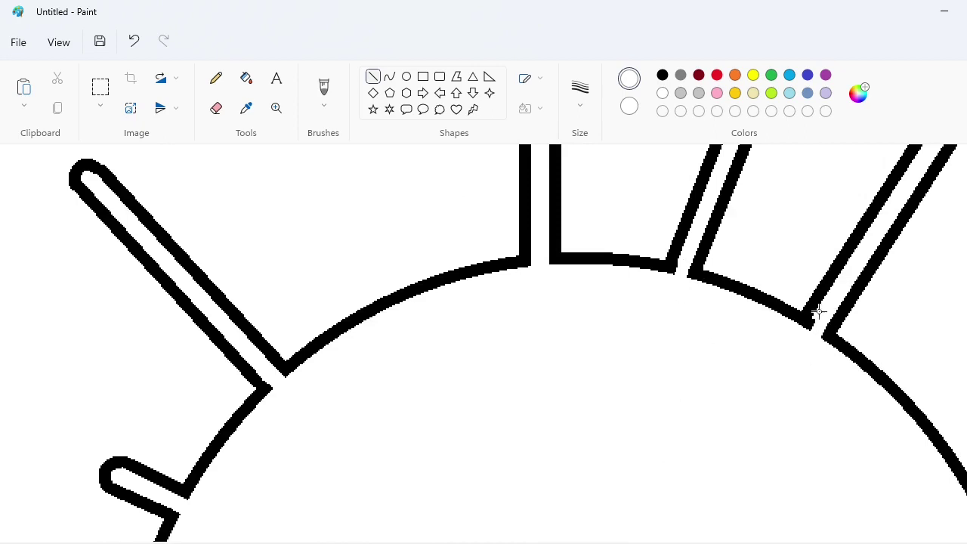
pyautogui.scroll(-3, 661, 353)
pyautogui.hscroll(5, 662, 353)
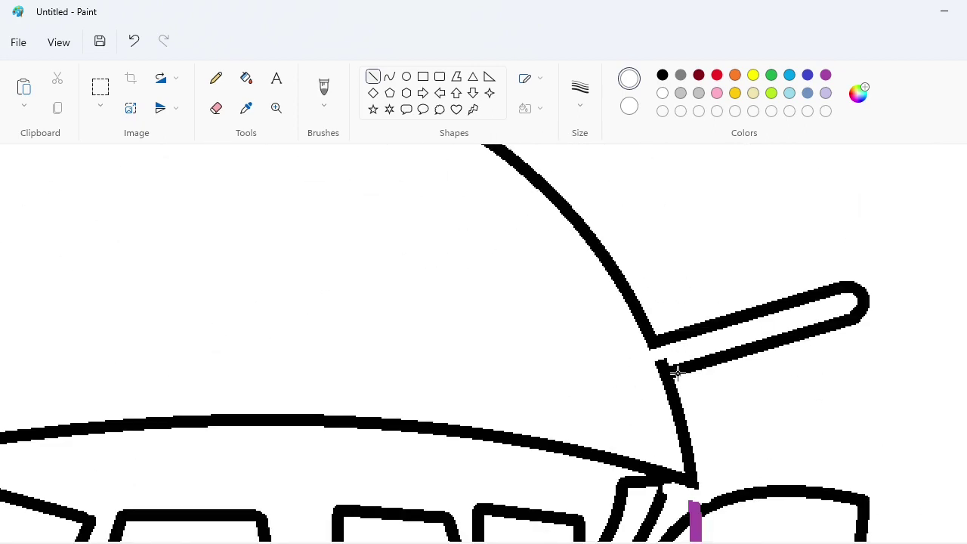
pyautogui.moveTo(677, 372); pyautogui.dragTo(628, 371)
# Cover the top edge of the apostrophe where it touches the dome's lower right corner with a white line
pyautogui.moveTo(624, 482); pyautogui.dragTo(670, 490)
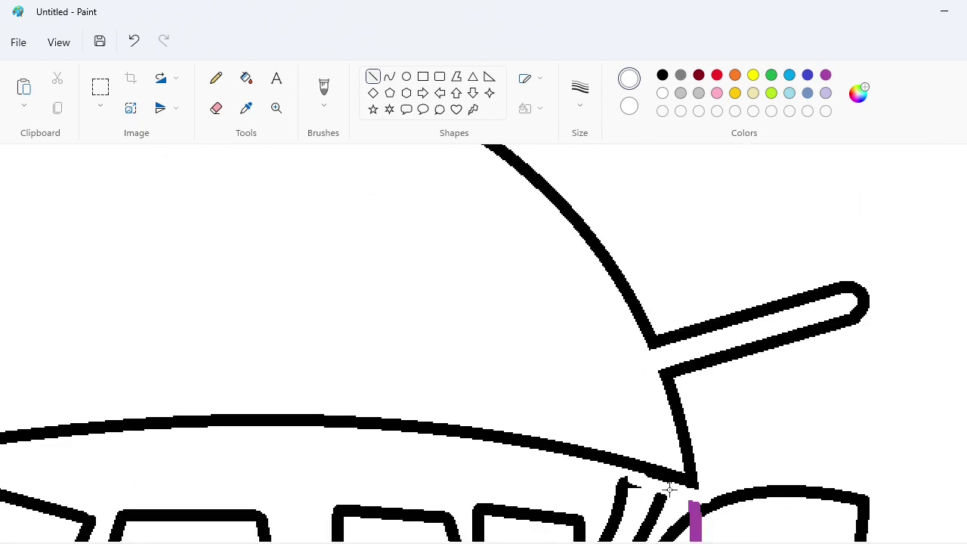
pyautogui.keyDown('ctrl'); pyautogui.scroll(-3, 812, 538); pyautogui.keyUp('ctrl')
pyautogui.keyDown('ctrl'); pyautogui.scroll(2, 741, 504); pyautogui.keyUp('ctrl')
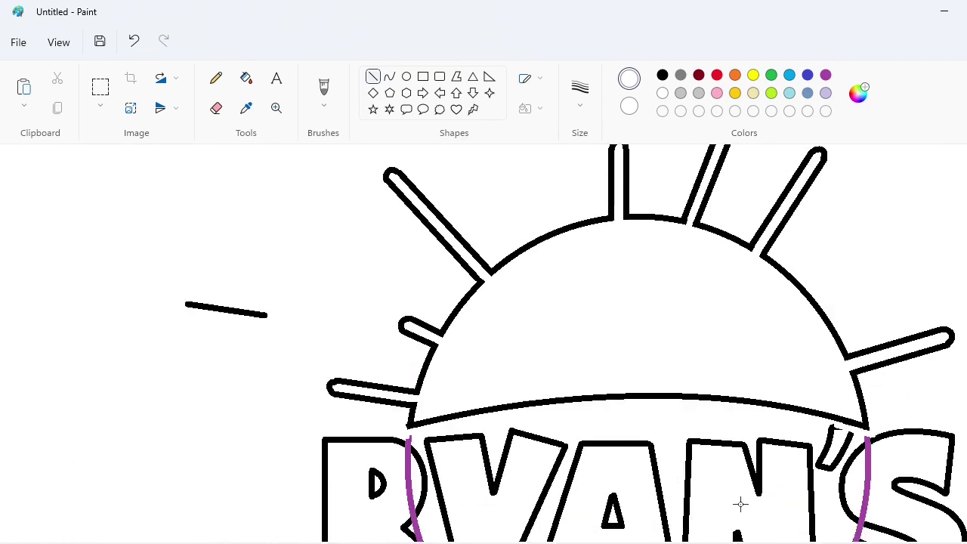
# Draw a smile inside the dome from two 5 px black downward-bending curves and fill the gap between them with black
pyautogui.hscroll(1, 566, 318)
pyautogui.click(389, 77)
pyautogui.click(663, 75)
pyautogui.click(581, 90)
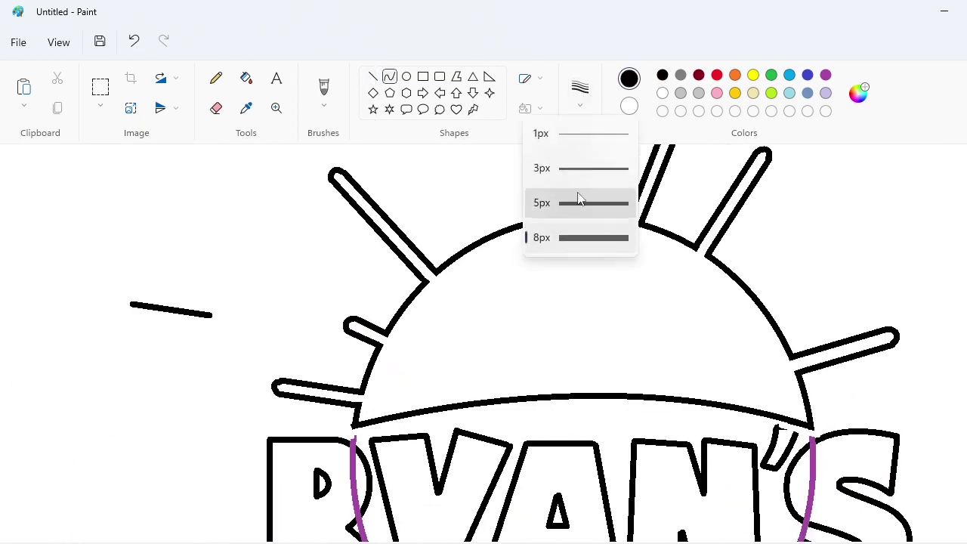
pyautogui.click(576, 200)
pyautogui.moveTo(431, 333); pyautogui.dragTo(730, 329)
pyautogui.moveTo(671, 336); pyautogui.dragTo(655, 373)
pyautogui.moveTo(430, 334)
pyautogui.mouseDown()
pyautogui.moveTo(676, 340)
pyautogui.moveTo(731, 329)
pyautogui.mouseUp()
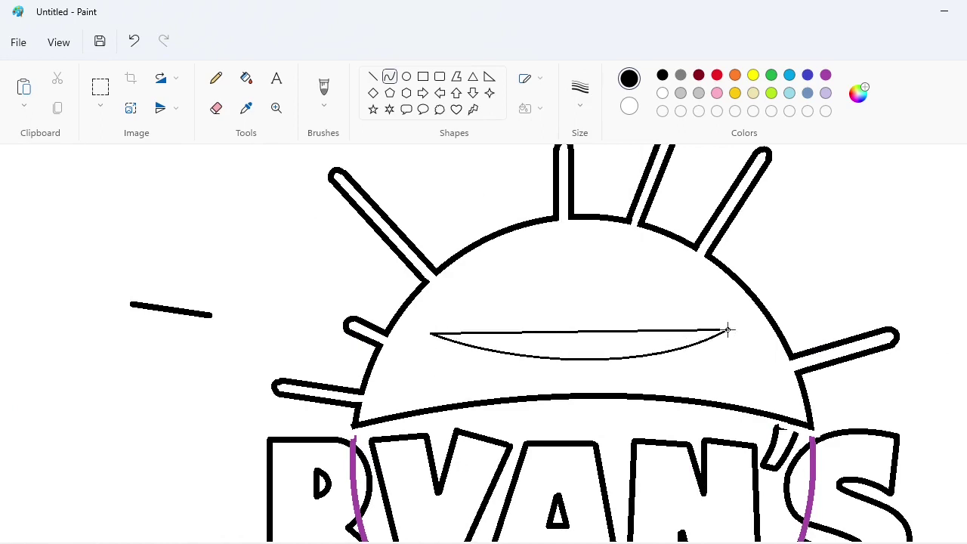
pyautogui.moveTo(498, 332)
pyautogui.mouseDown()
pyautogui.moveTo(486, 380)
pyautogui.moveTo(648, 395)
pyautogui.mouseUp()
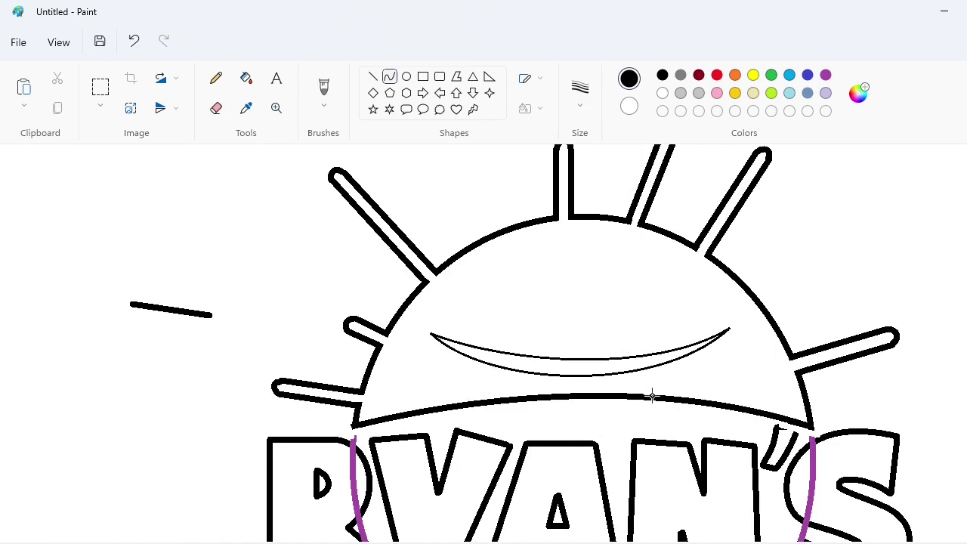
pyautogui.click(246, 78)
pyautogui.click(572, 366)
# Draw a narrow upright oval filled with black outside the dome and place a copy above the smile as the left eye
pyautogui.click(407, 77)
pyautogui.moveTo(498, 257); pyautogui.dragTo(215, 252)
pyautogui.click(211, 252)
pyautogui.click(100, 88)
pyautogui.moveTo(159, 196); pyautogui.dragTo(265, 297)
pyautogui.hotkey('ctrl', 'c')
pyautogui.hotkey('ctrl', 'v')
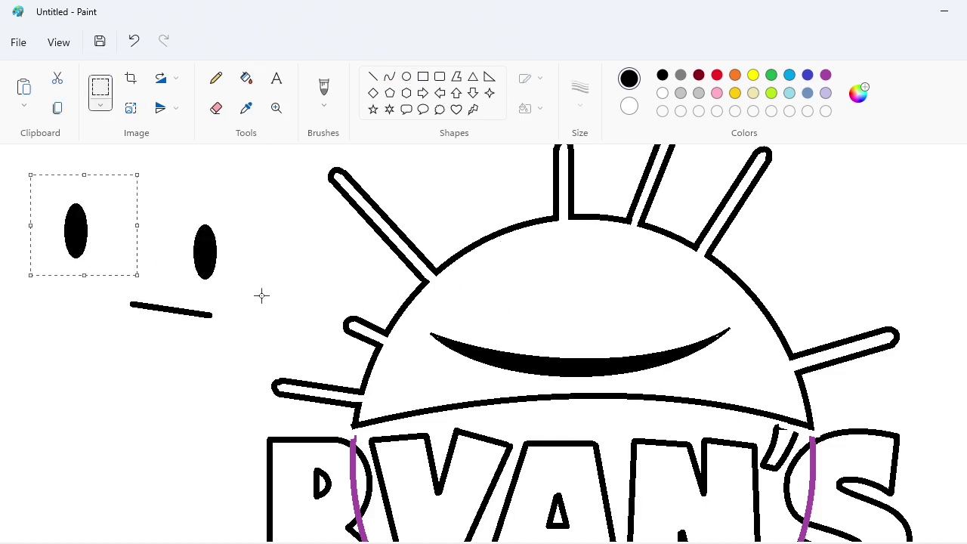
pyautogui.moveTo(82, 227)
pyautogui.mouseDown()
pyautogui.moveTo(499, 299)
pyautogui.moveTo(507, 285)
pyautogui.mouseUp()
# Draw a matching narrow upright oval above the smile as the right eye and fill it with black
pyautogui.click(407, 76)
pyautogui.moveTo(592, 262)
pyautogui.mouseDown()
pyautogui.moveTo(618, 323)
pyautogui.moveTo(615, 293)
pyautogui.moveTo(635, 298)
pyautogui.mouseUp()
pyautogui.click(728, 328)
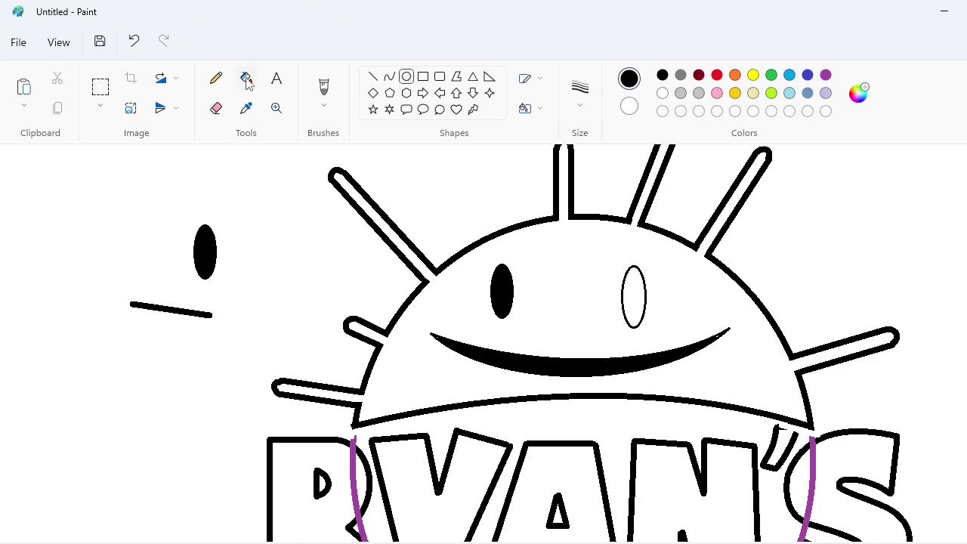
pyautogui.click(248, 81)
pyautogui.click(633, 296)
# Touch up the pointed ends of the smile with the pencil in black
pyautogui.click(663, 93)
pyautogui.hotkey('ctrl', 'pageup')
pyautogui.moveTo(505, 540); pyautogui.dragTo(887, 540)
pyautogui.click(217, 78)
pyautogui.click(577, 106)
pyautogui.click(582, 232)
pyautogui.click(663, 75)
pyautogui.scroll(-1, 615, 335)
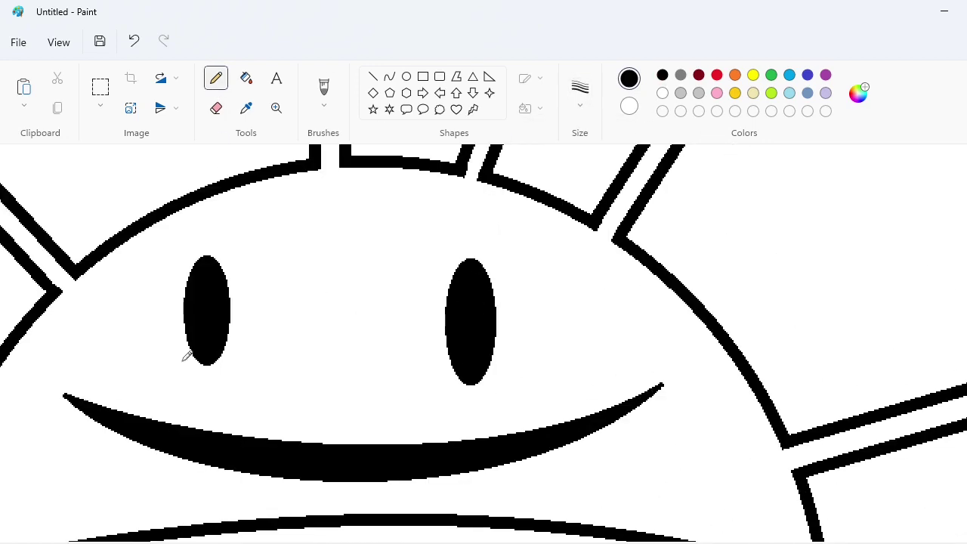
# Cover both rows of letters and the purple curve below the sun with a white rectangle with solid fill
pyautogui.hotkey('ctrl', 'pagedown')
pyautogui.hotkey('ctrl', 'pagedown')
pyautogui.hotkey('ctrl', 'pagedown')
pyautogui.click(423, 76)
pyautogui.click(663, 93)
pyautogui.click(529, 108)
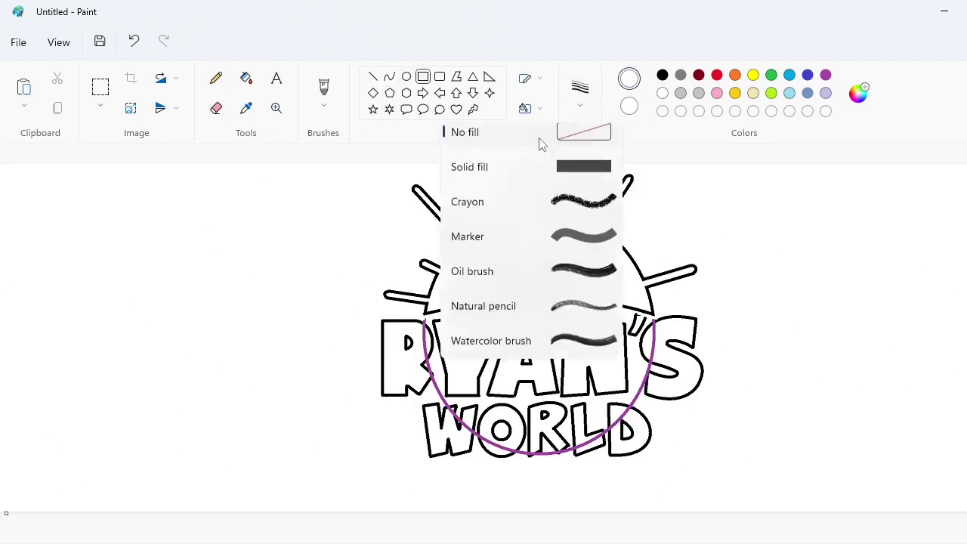
pyautogui.click(539, 165)
pyautogui.moveTo(680, 474); pyautogui.dragTo(311, 319)
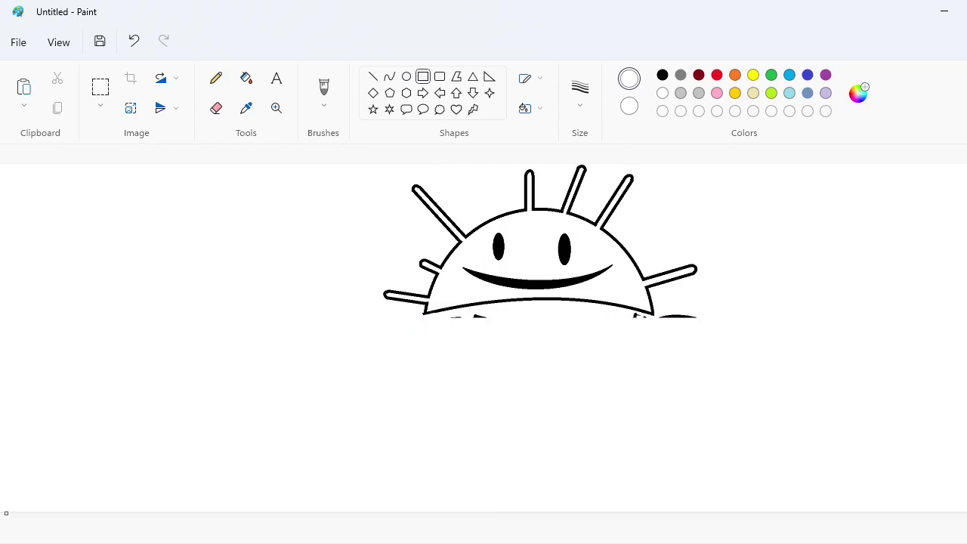
# Fill the leftover black letter fragments below the dome with white
pyautogui.hotkey('ctrl', 'pageup')
pyautogui.scroll(-3, 484, 341)
pyautogui.hscroll(8, 484, 340)
pyautogui.scroll(3, 483, 340)
pyautogui.click(246, 79)
pyautogui.click(583, 360)
pyautogui.click(511, 359)
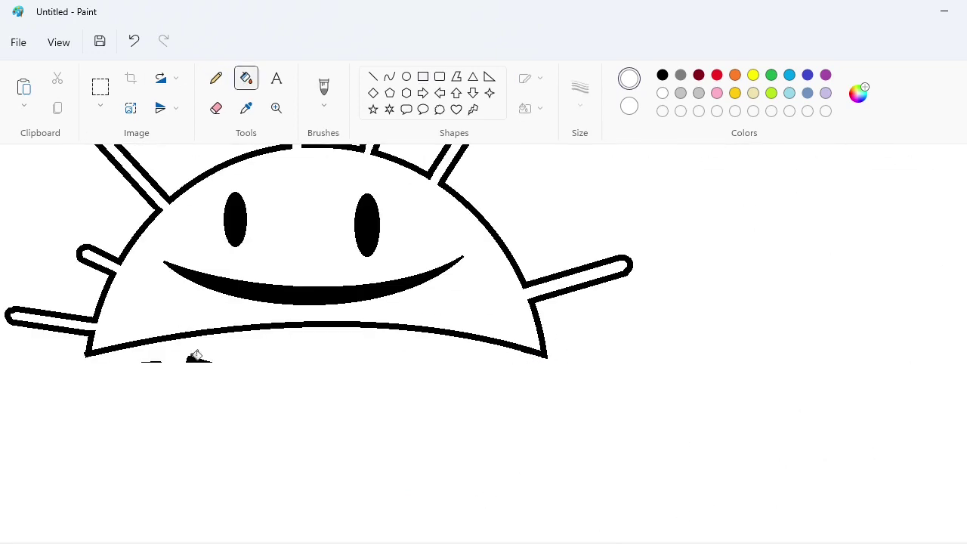
pyautogui.click(194, 360)
pyautogui.click(157, 362)
# Try to place a copy of the sun above the clean RYAN'S WORLD lettering
pyautogui.click(859, 542)
pyautogui.click(100, 87)
pyautogui.moveTo(777, 421); pyautogui.dragTo(233, 139)
pyautogui.hotkey('ctrl', 'c')
pyautogui.click(544, 452)
pyautogui.moveTo(453, 542); pyautogui.dragTo(97, 539)
pyautogui.hotkey('ctrl', 'v')
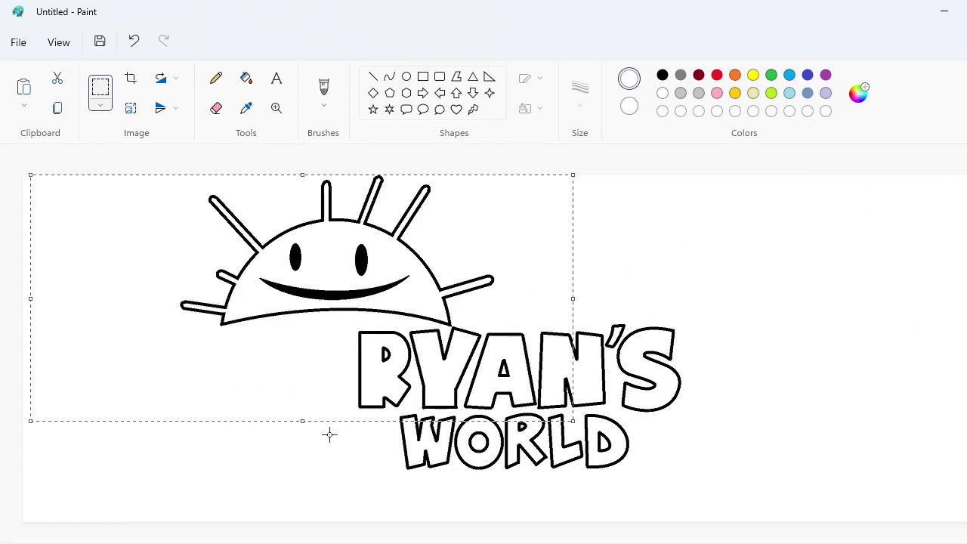
pyautogui.moveTo(317, 306); pyautogui.dragTo(494, 301)
pyautogui.hotkey('ctrl', 'z')
# Move the RYAN'S WORLD lettering lower on the canvas by covering the original with white and pasting a copy further down
pyautogui.click(101, 88)
pyautogui.moveTo(247, 245); pyautogui.dragTo(697, 493)
pyautogui.click(767, 507)
pyautogui.click(424, 76)
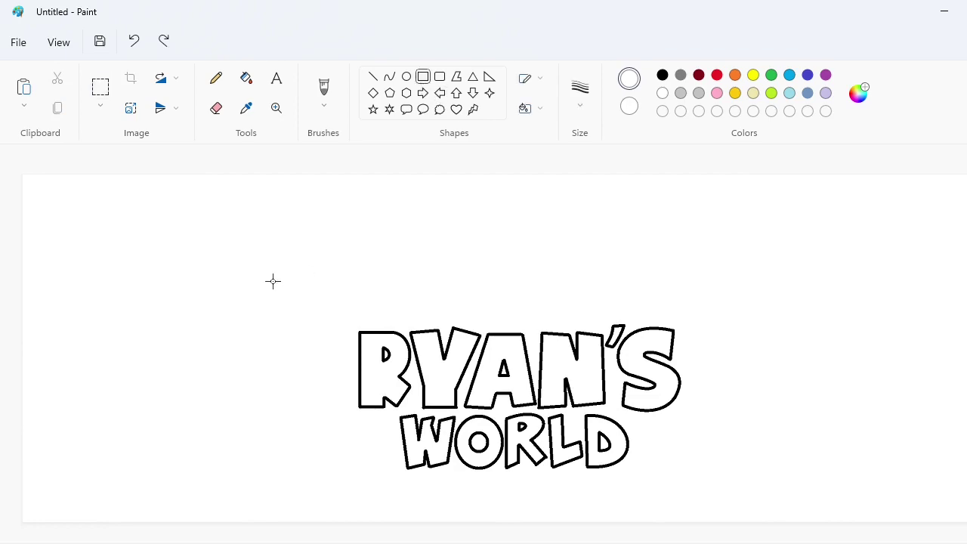
pyautogui.moveTo(272, 282); pyautogui.dragTo(773, 505)
pyautogui.hotkey('ctrl', 'v')
pyautogui.moveTo(280, 328); pyautogui.dragTo(490, 433)
# Copy the smiling sun and place the copy centred directly above the RYAN'S WORLD lettering
pyautogui.moveTo(96, 541); pyautogui.dragTo(454, 543)
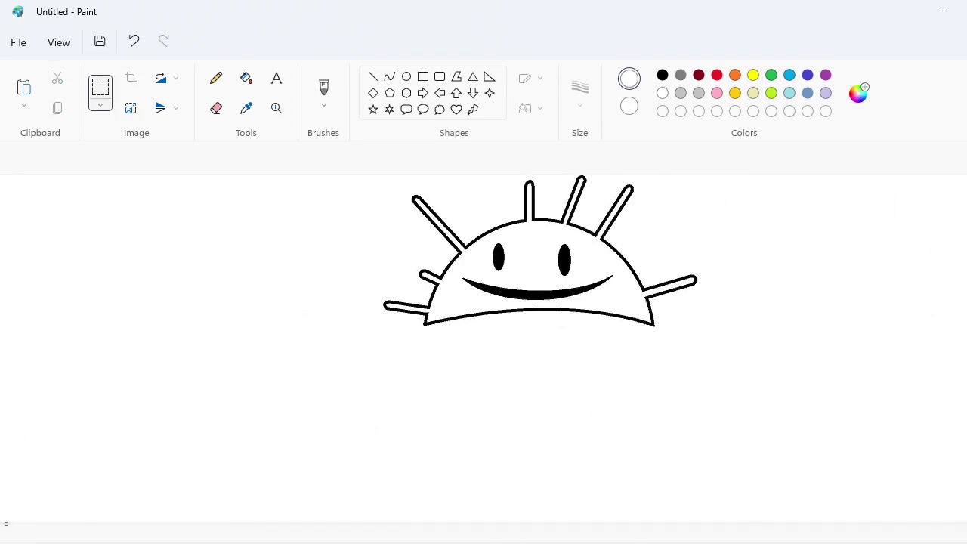
pyautogui.moveTo(236, 145); pyautogui.dragTo(235, 146)
pyautogui.hotkey('ctrl', 'c')
pyautogui.press('Escape')
pyautogui.moveTo(454, 542); pyautogui.dragTo(98, 542)
pyautogui.hotkey('ctrl', 'v')
pyautogui.moveTo(284, 293); pyautogui.dragTo(427, 318)
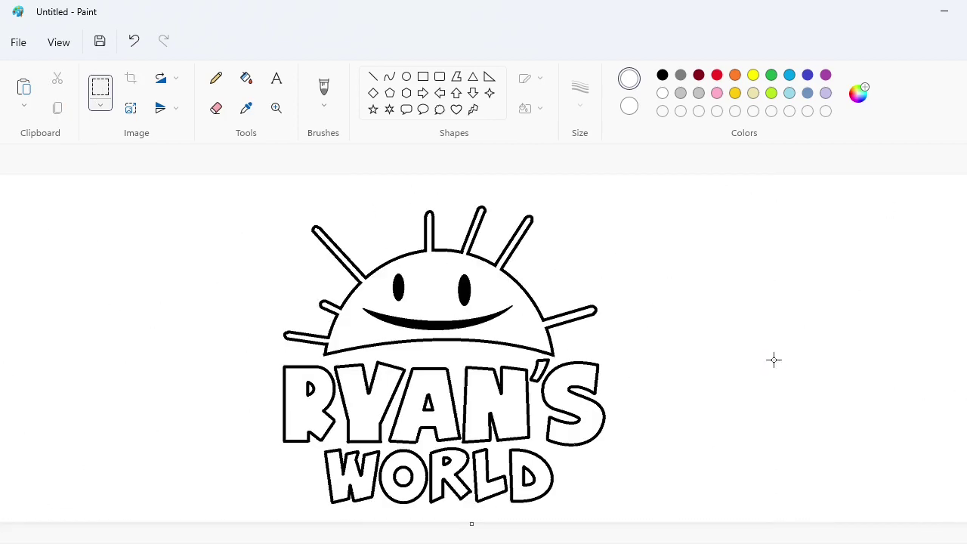
# Narrow the canvas and move the whole logo to its middle, covering the original with white
pyautogui.moveTo(966, 350); pyautogui.dragTo(959, 352)
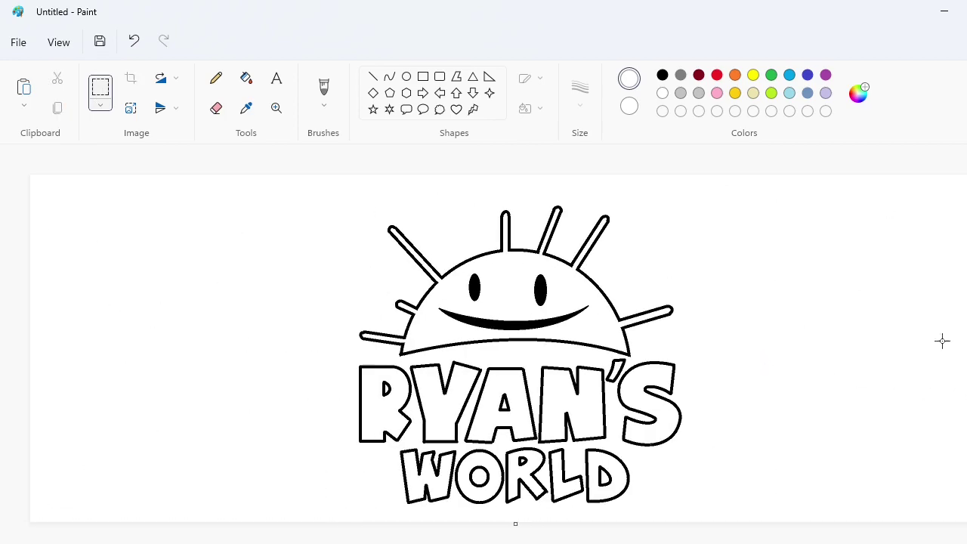
pyautogui.moveTo(172, 181); pyautogui.dragTo(900, 527)
pyautogui.click(263, 177)
pyautogui.click(423, 77)
pyautogui.moveTo(716, 514); pyautogui.dragTo(239, 117)
pyautogui.click(141, 381)
pyautogui.hotkey('ctrl', 'v')
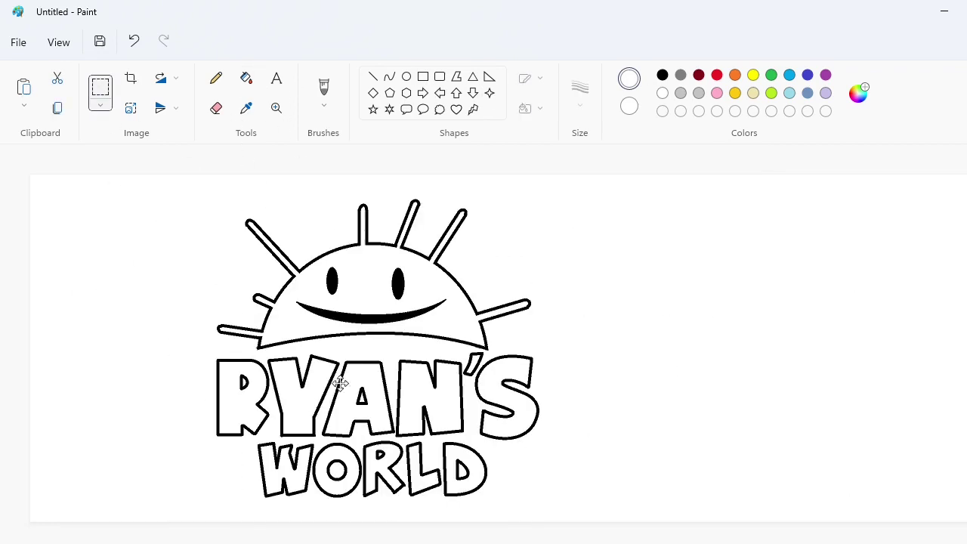
pyautogui.moveTo(340, 384); pyautogui.dragTo(447, 383)
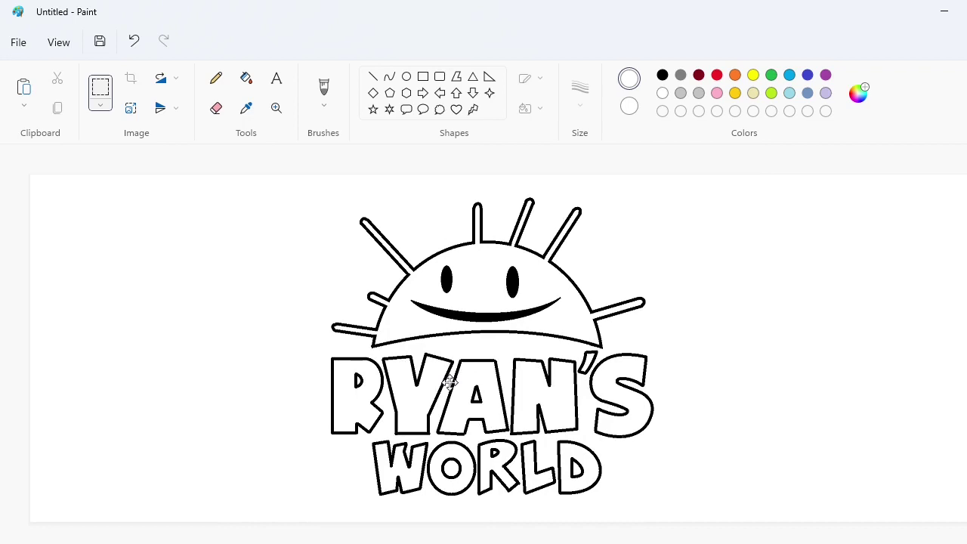
pyautogui.click(94, 305)
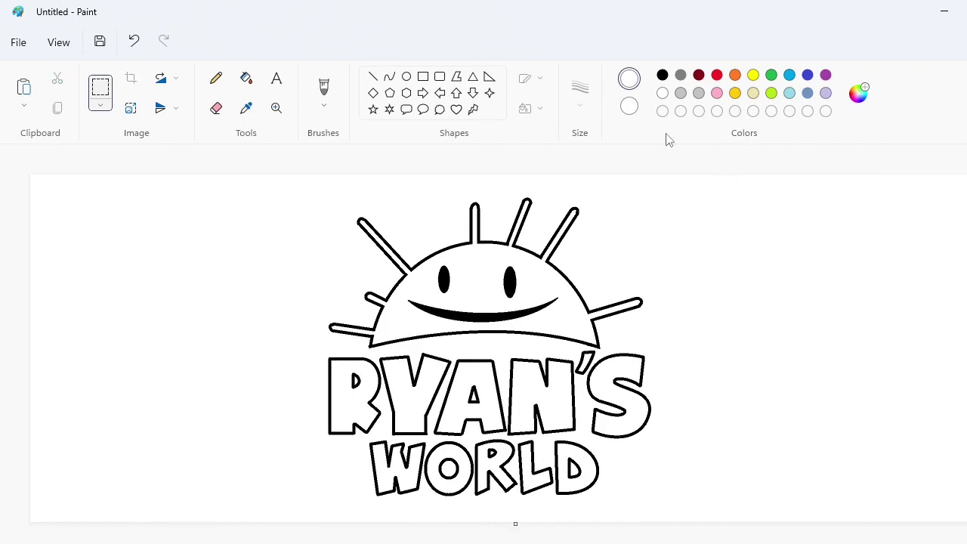
# Fill the sun's dome and rays with bright yellow
pyautogui.click(246, 78)
pyautogui.click(735, 93)
pyautogui.click(525, 268)
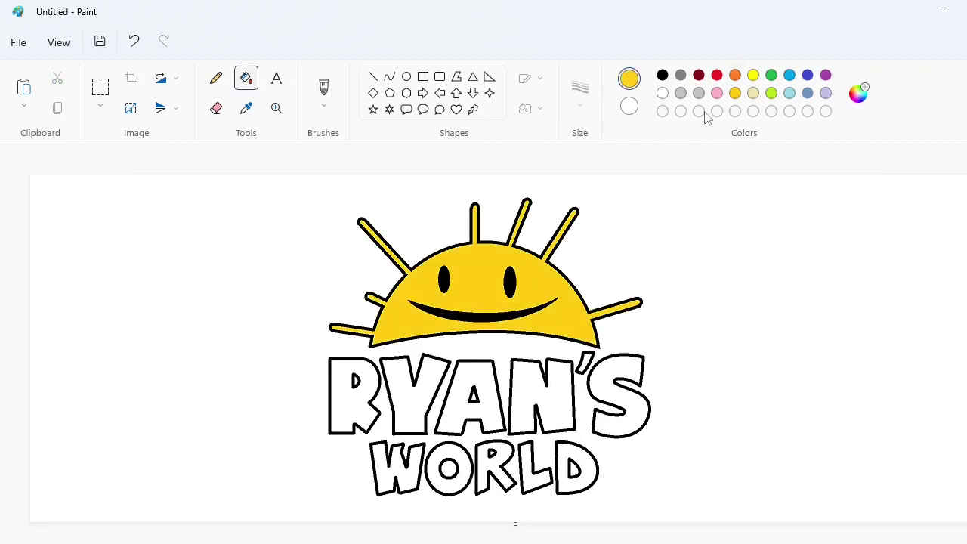
pyautogui.click(753, 75)
pyautogui.click(548, 277)
# Fill the R of RYAN'S and the D of WORLD with red, and the Y and the L with orange
pyautogui.click(717, 75)
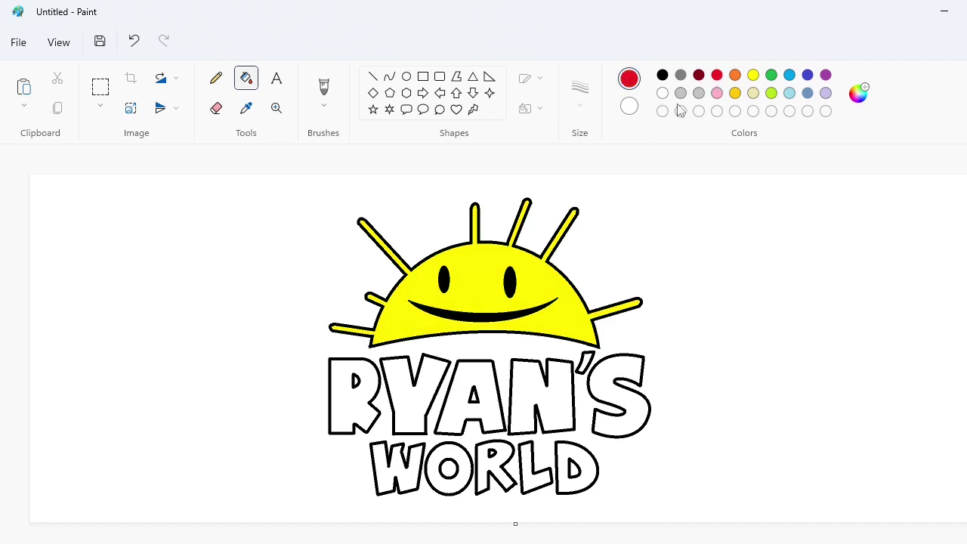
pyautogui.click(357, 404)
pyautogui.click(583, 464)
pyautogui.click(735, 75)
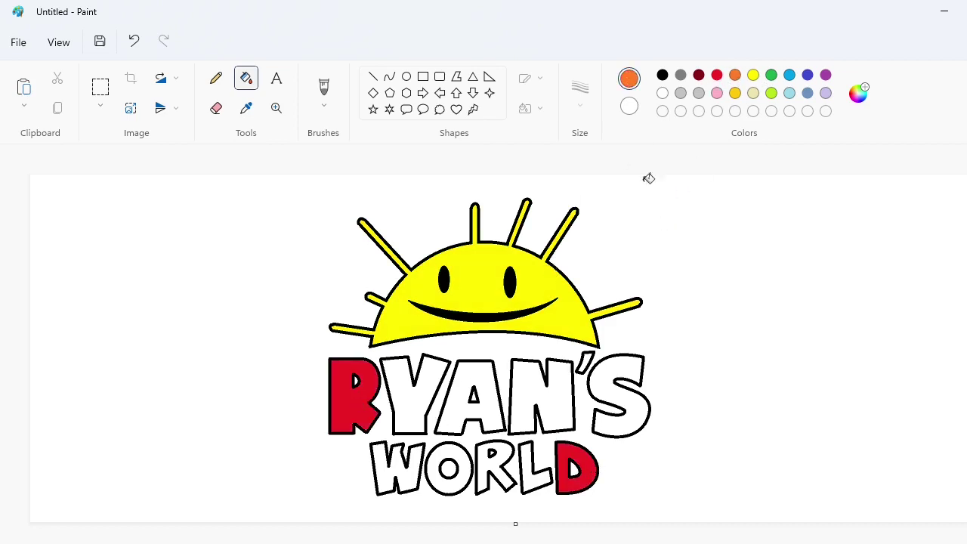
pyautogui.click(428, 377)
pyautogui.click(533, 467)
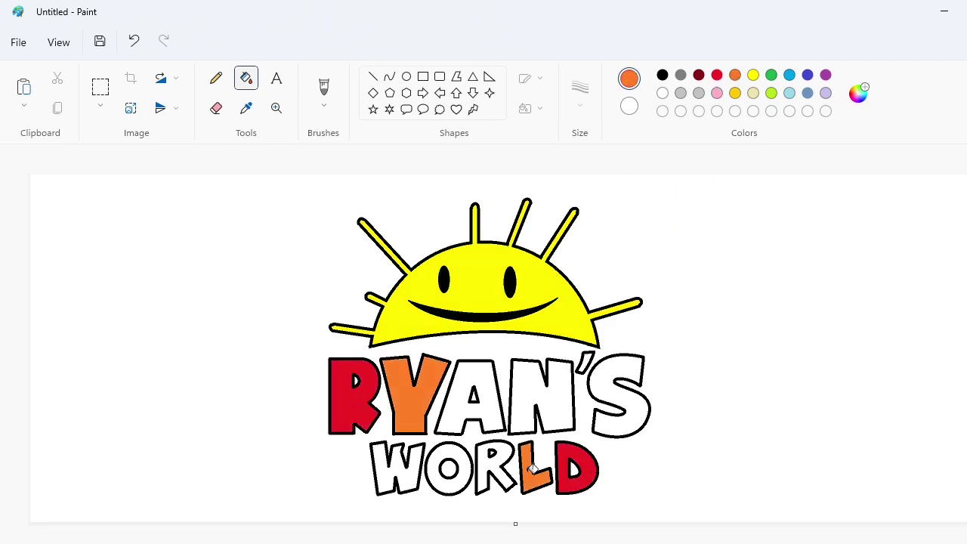
# Fill the A of RYAN'S and the W of WORLD with green, and the N and the O with light blue
pyautogui.click(771, 75)
pyautogui.click(488, 379)
pyautogui.click(401, 461)
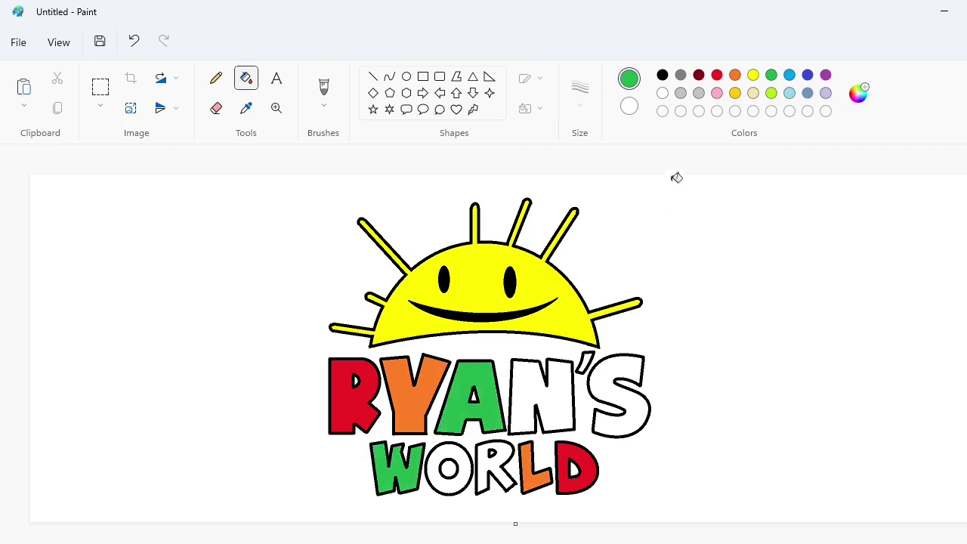
pyautogui.click(790, 77)
pyautogui.click(532, 365)
pyautogui.click(466, 472)
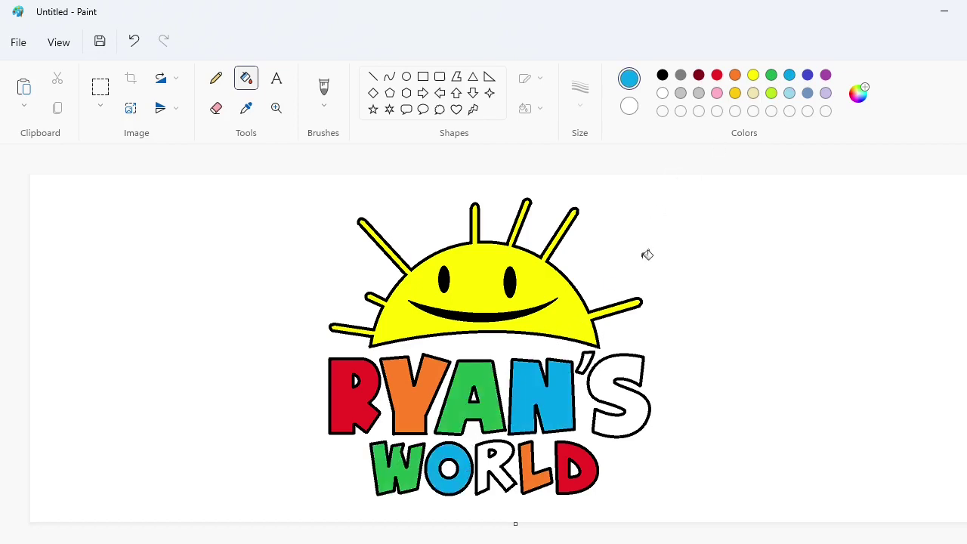
# Fill the apostrophe with indigo, and the S of RYAN'S and the R of WORLD with purple
pyautogui.click(808, 75)
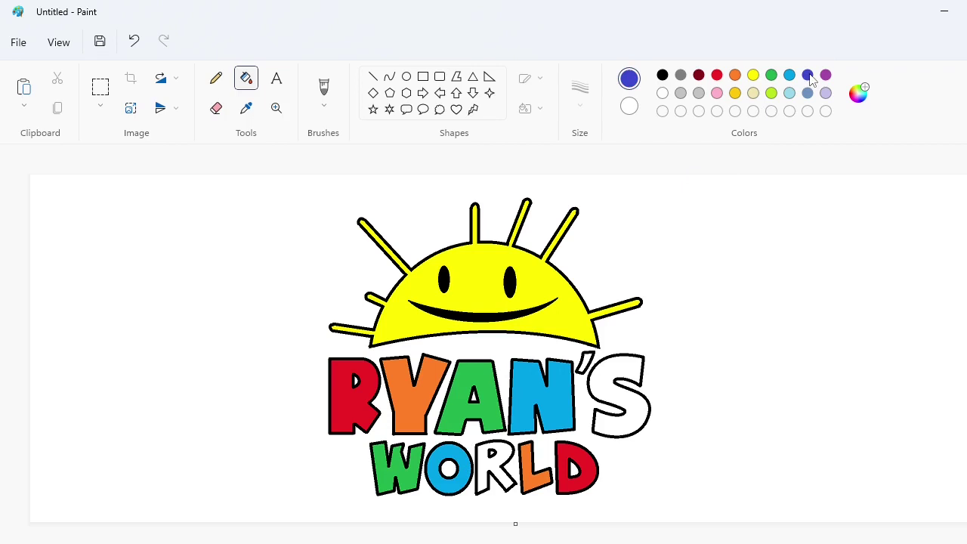
pyautogui.click(589, 360)
pyautogui.click(826, 75)
pyautogui.click(592, 383)
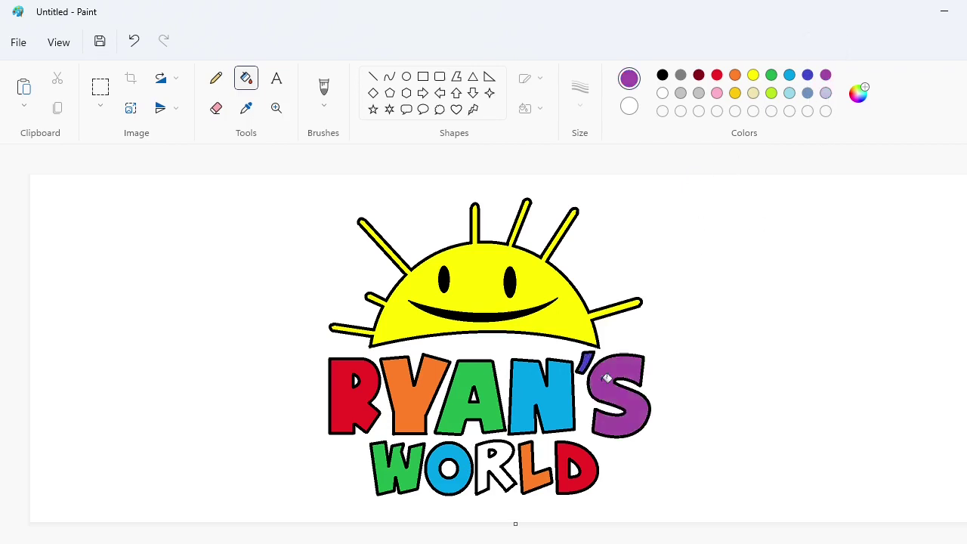
pyautogui.click(506, 453)
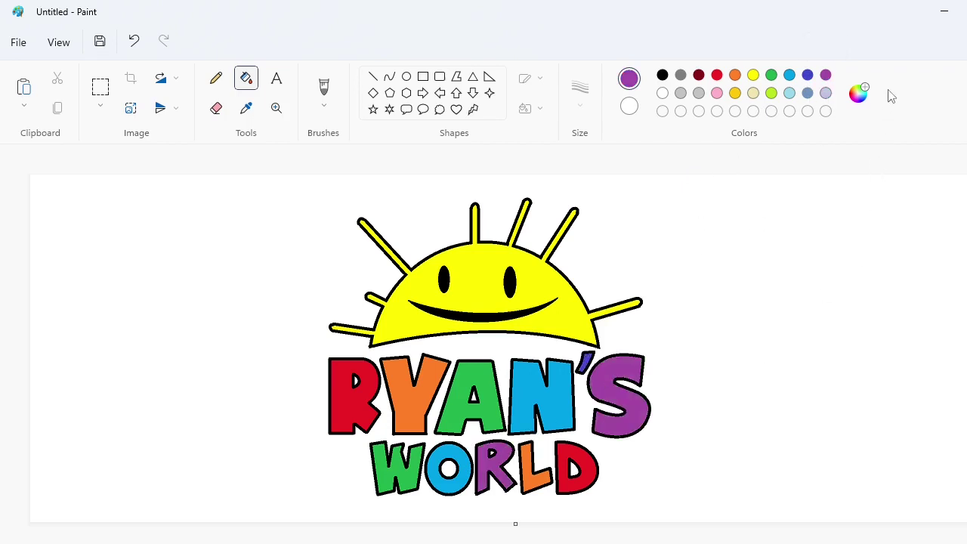